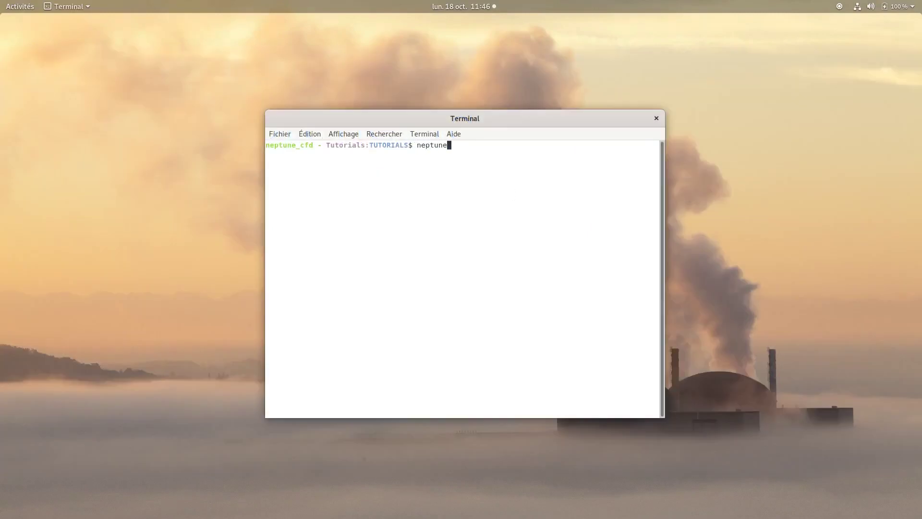
# Create the FALLING_OBJECT study with case CASE1 and move into the study folder
pyautogui.write('te -s FALLING_OBJECT')
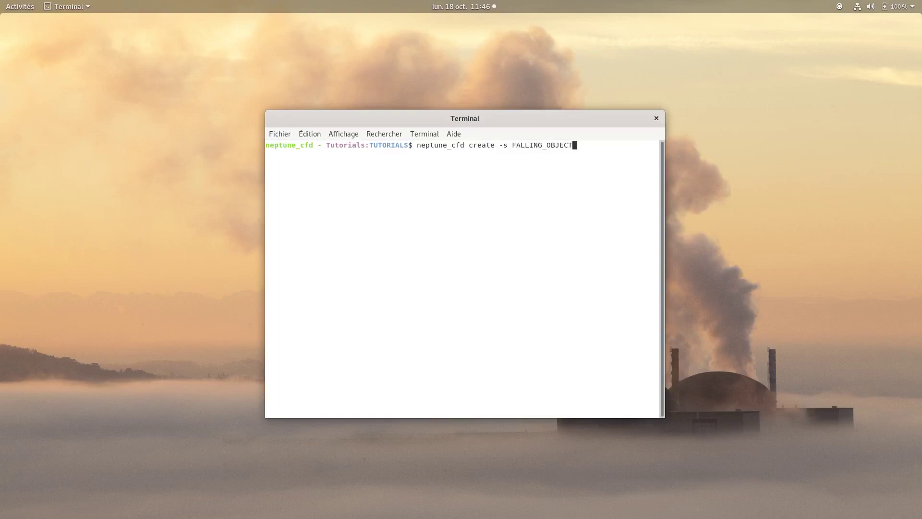
pyautogui.write(' -c CASE1')
pyautogui.press('Return')
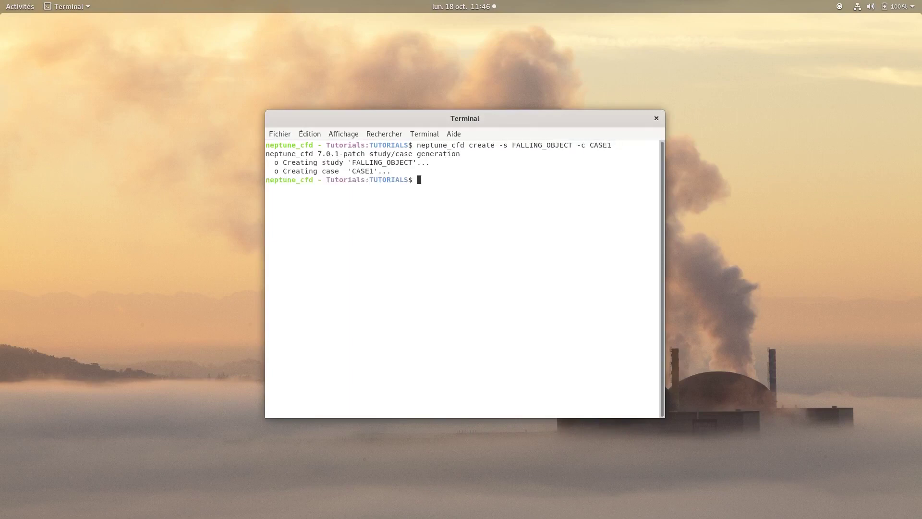
pyautogui.write('cd F')
pyautogui.press('Tab')
pyautogui.press('Return')
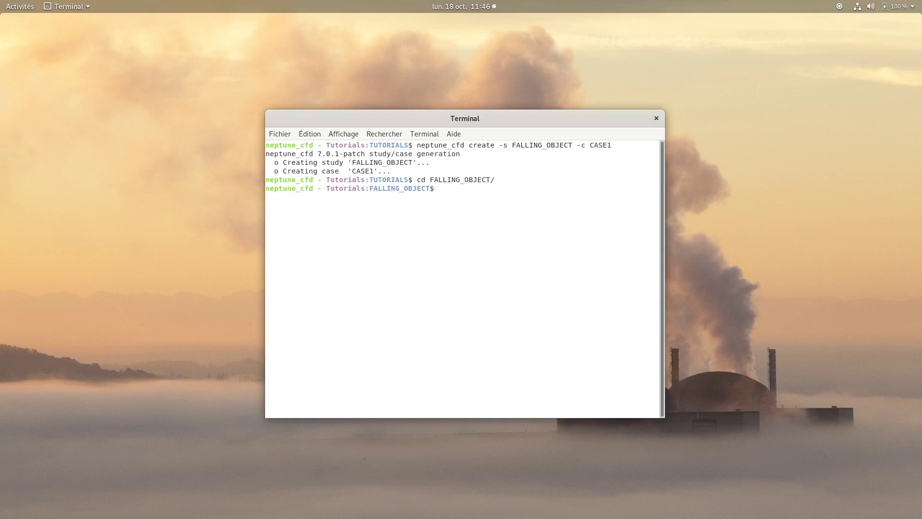
# Go into CASE1/DATA and launch ./neptune_cfd to open the case setup
pyautogui.write('cd D')
pyautogui.press('BackSpace')
pyautogui.write('C')
pyautogui.press('Tab')
pyautogui.write('D')
pyautogui.press('Tab')
pyautogui.press('Return')
pyautogui.write('./')
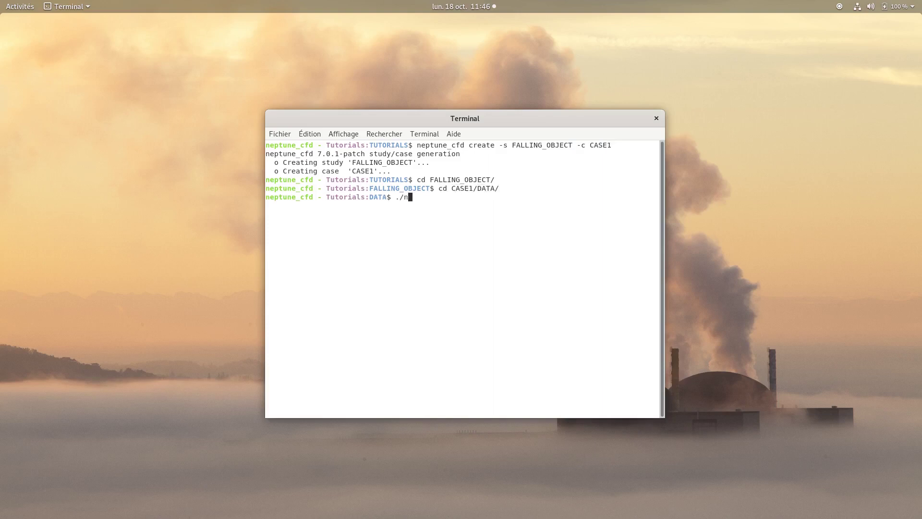
pyautogui.write('neptune_cfd')
pyautogui.press('Return')
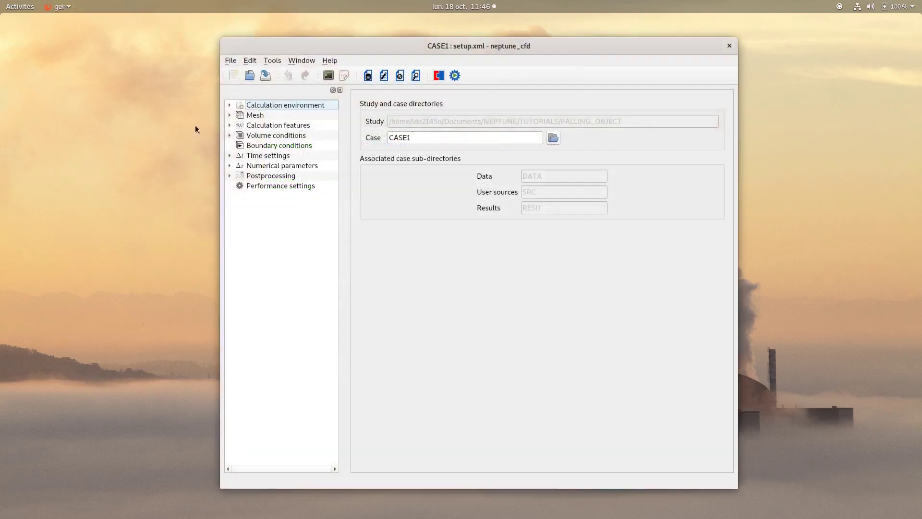
# Switch the mesh to a generated cartesian mesh with 50 cells along X
pyautogui.click(251, 115)
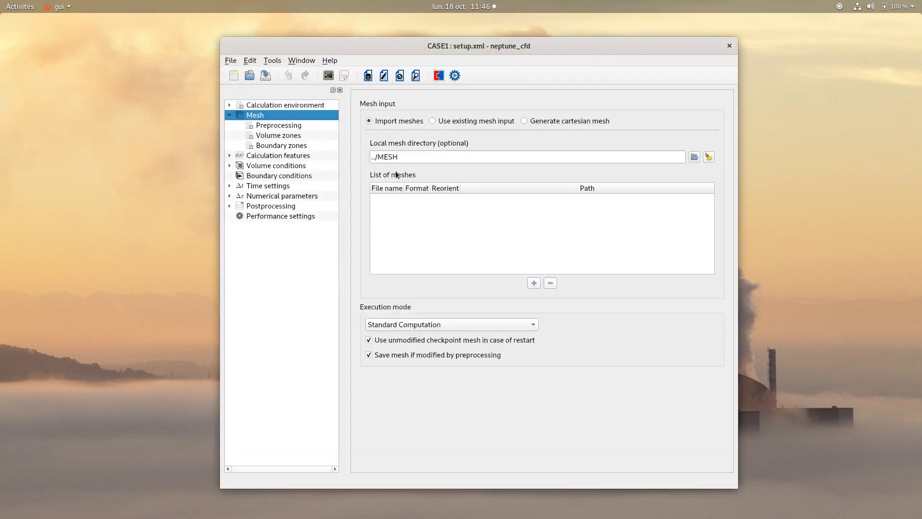
pyautogui.click(599, 120)
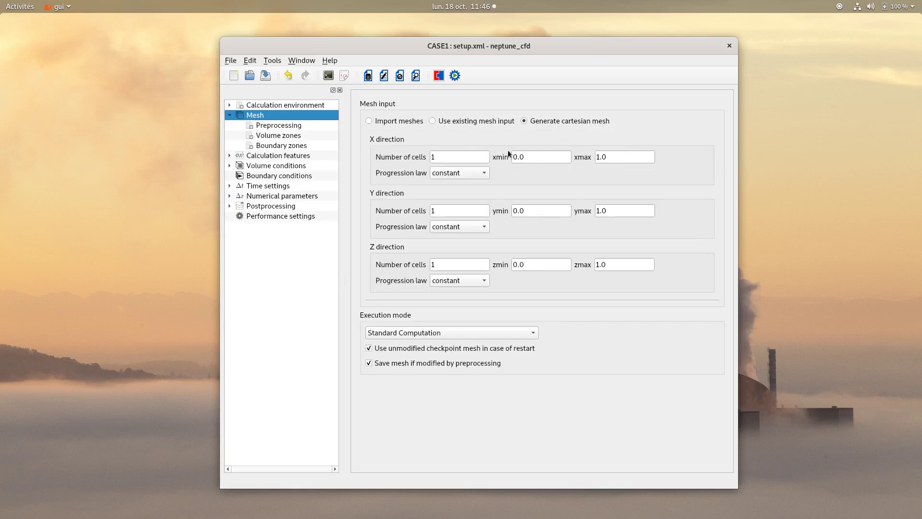
pyautogui.moveTo(478, 158); pyautogui.dragTo(414, 157)
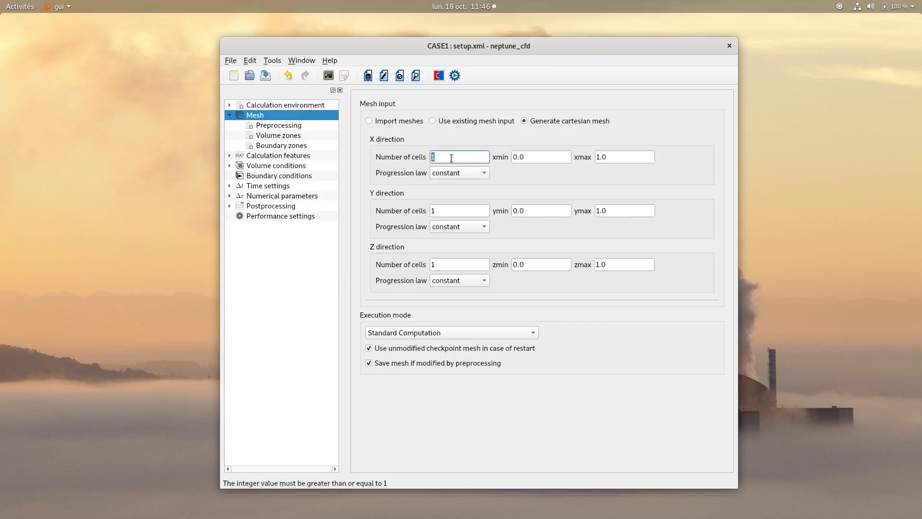
pyautogui.write('50')
pyautogui.click(535, 153)
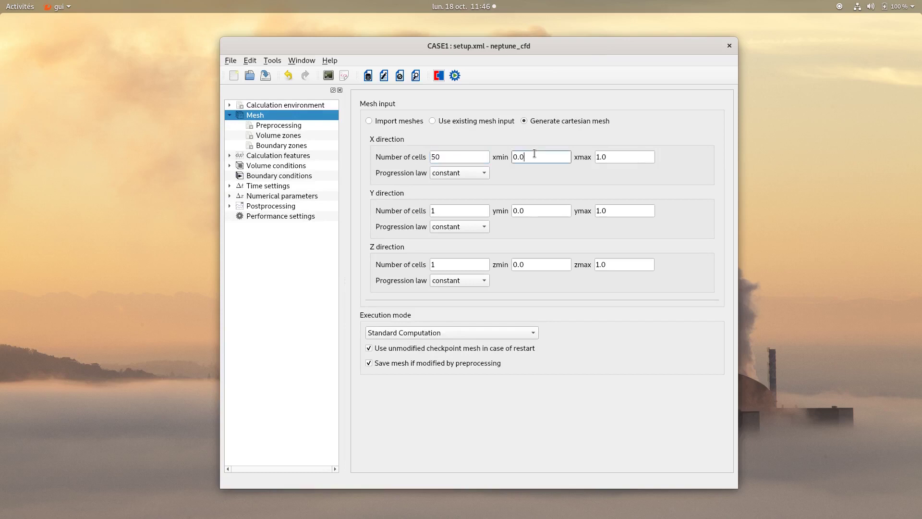
pyautogui.click(626, 157)
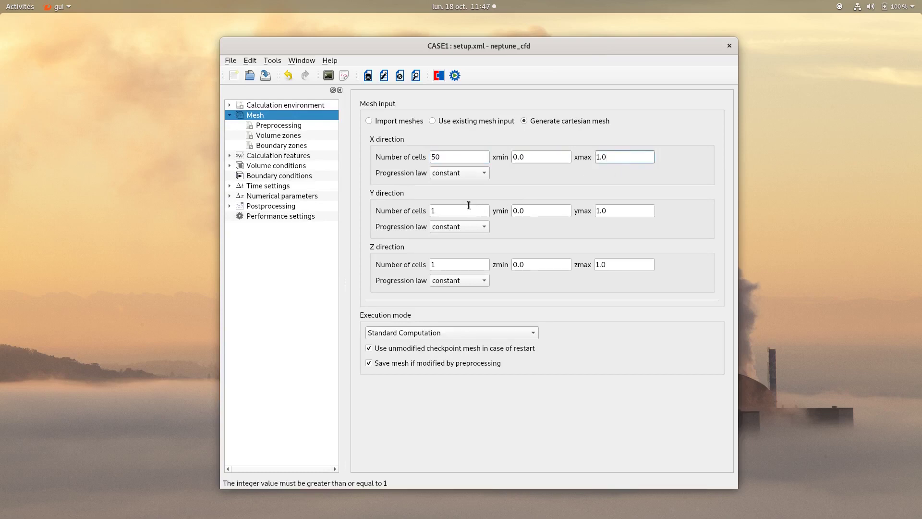
# Set 100 cells along Y, a y maximum of 2.0 and a z maximum of 0.02
pyautogui.doubleClick(434, 211)
pyautogui.write('100')
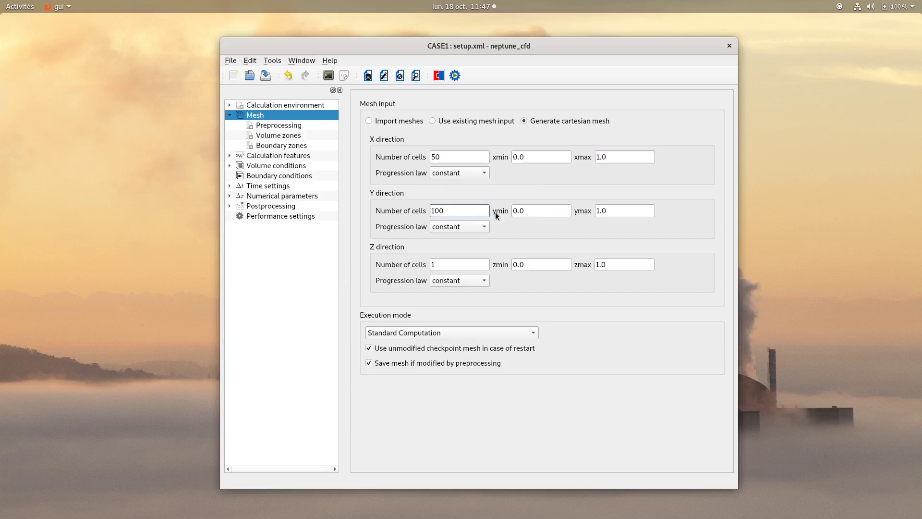
pyautogui.click(621, 210)
pyautogui.doubleClick(621, 210)
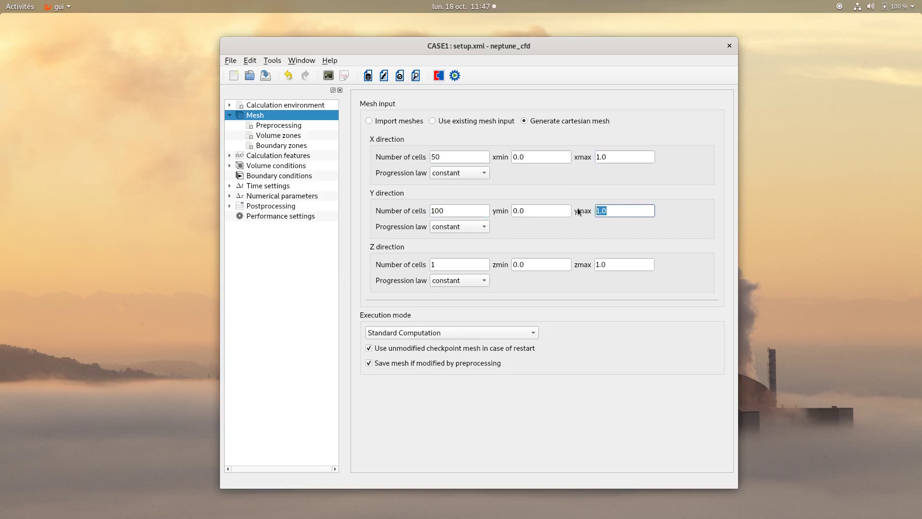
pyautogui.write('2.0')
pyautogui.click(568, 249)
pyautogui.moveTo(615, 262); pyautogui.dragTo(597, 263)
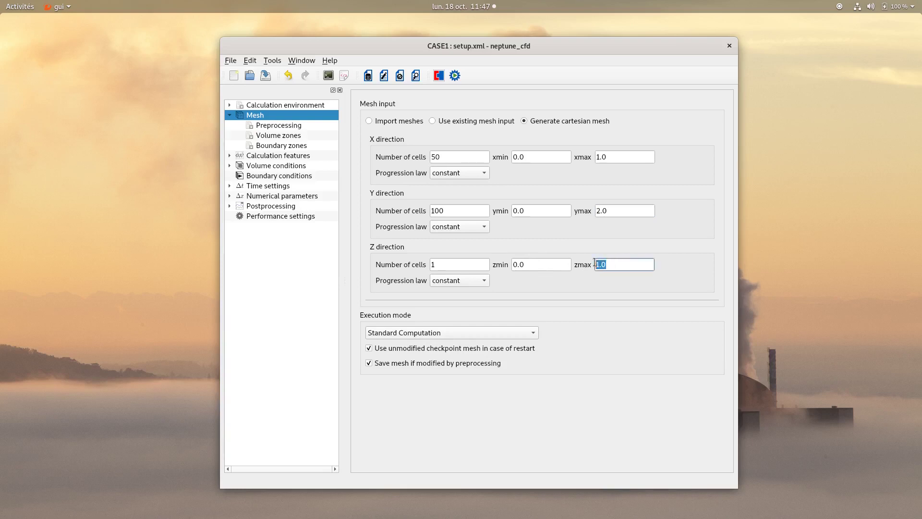
pyautogui.write('0.02')
pyautogui.click(583, 298)
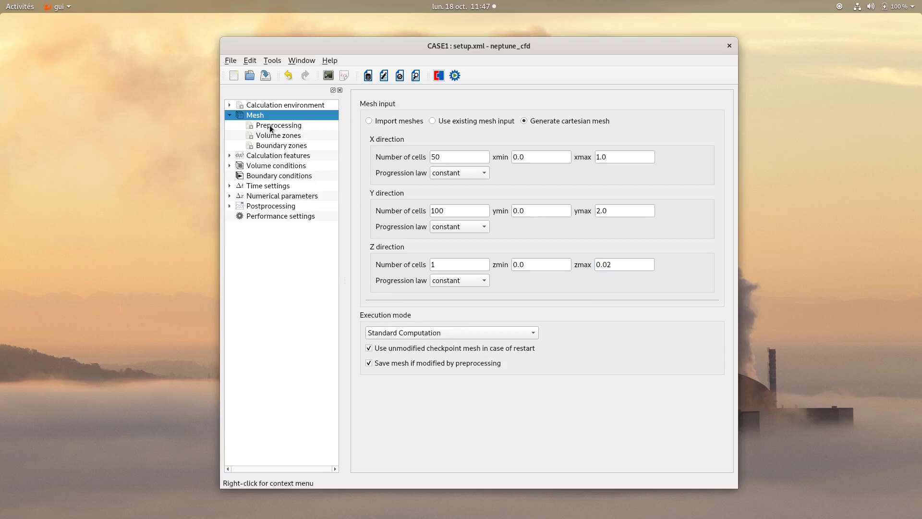
# Set the execution mode to Mesh preprocessing only and save the setup
pyautogui.click(386, 333)
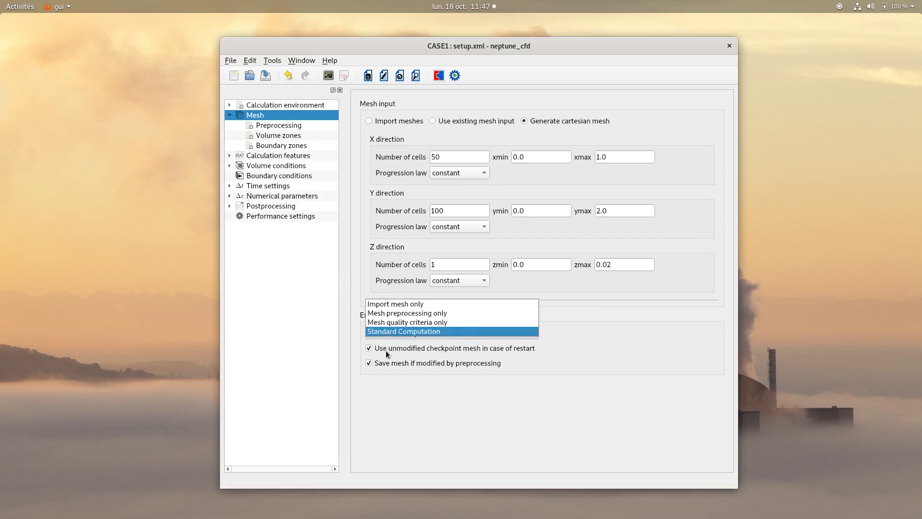
pyautogui.click(397, 314)
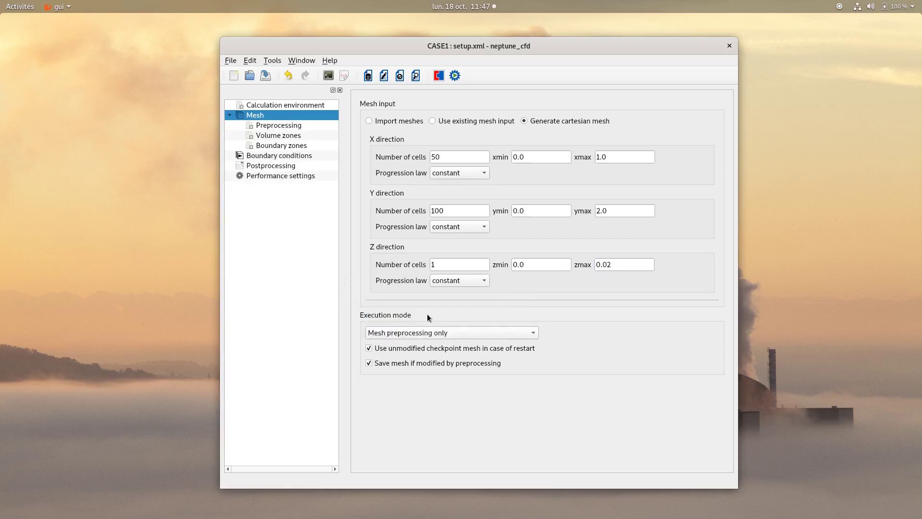
pyautogui.click(265, 76)
# Run the calculation and close the finished run log
pyautogui.click(455, 75)
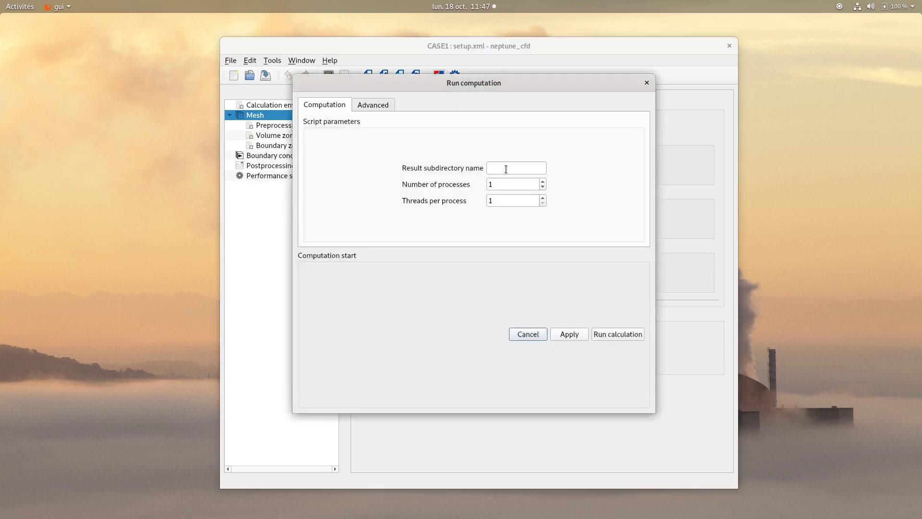
pyautogui.click(623, 334)
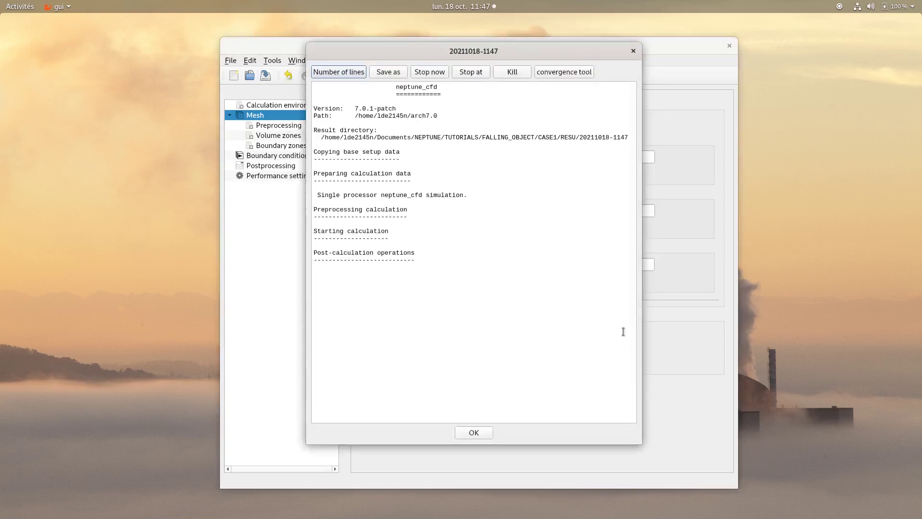
pyautogui.click(481, 433)
pyautogui.hotkey('alt', 'Tab')
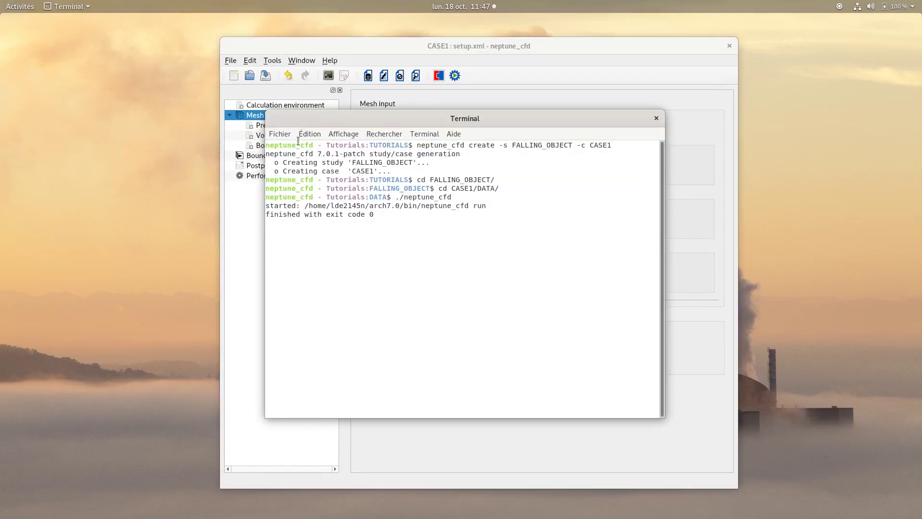
pyautogui.click(280, 134)
pyautogui.click(280, 145)
pyautogui.write('cd ..')
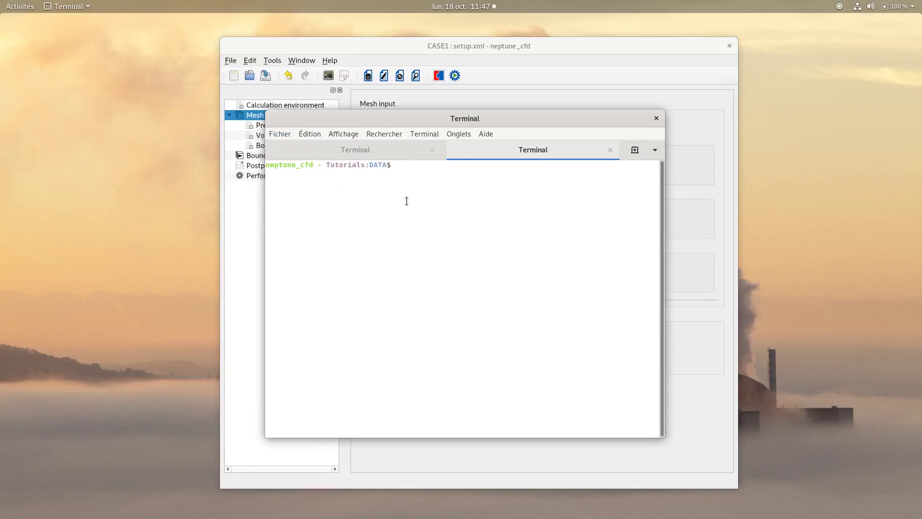
pyautogui.write('/RESU/')
pyautogui.press('Return')
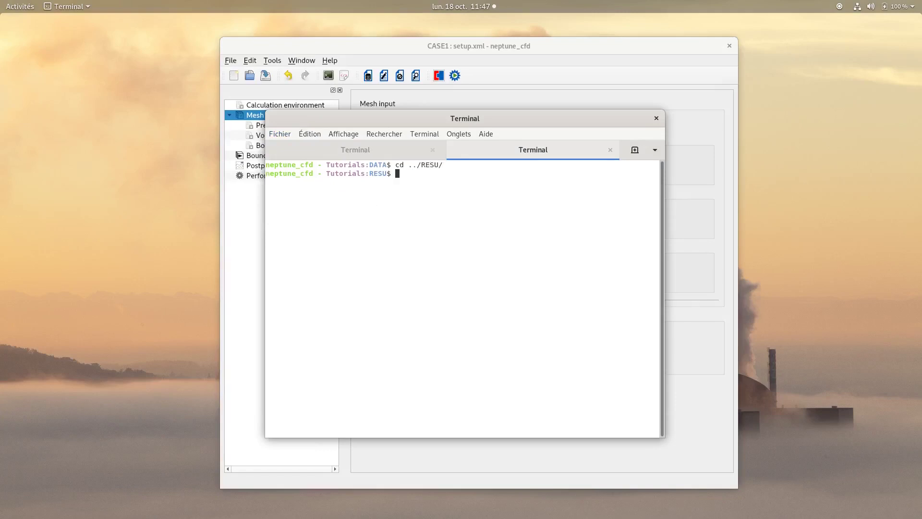
pyautogui.write('cd 20211018-1147/')
pyautogui.press('Return')
pyautogui.write('ls:20211018-1147$')
pyautogui.press('Return')
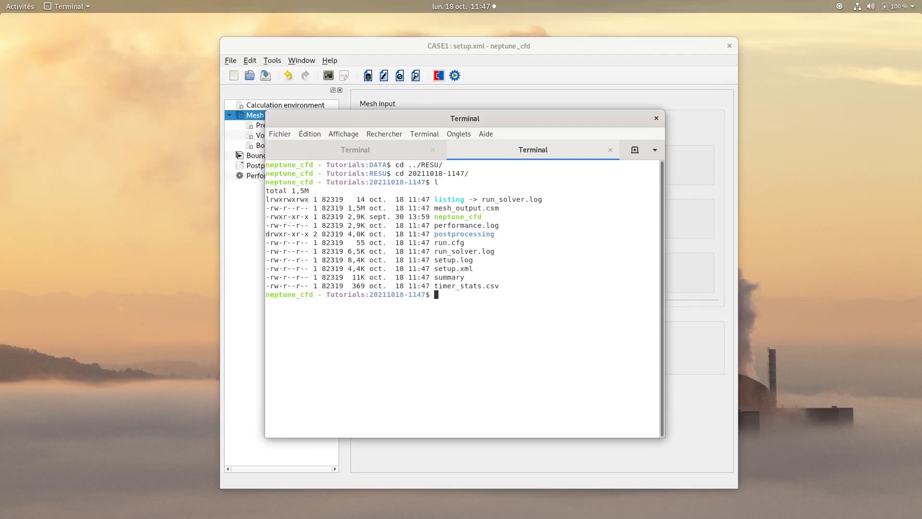
pyautogui.write('cat listing')
pyautogui.press('Return')
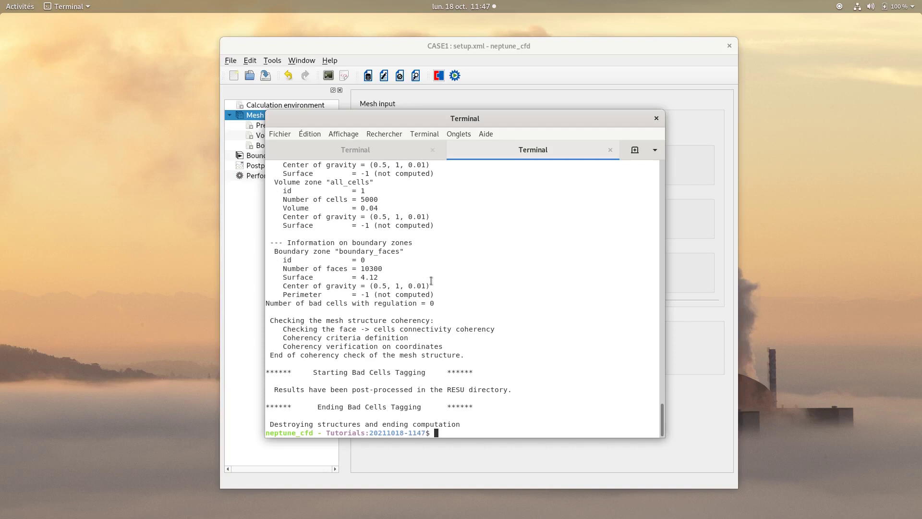
# Scroll up the log and highlight the X, Y, Z coordinate ranges and the 5000-cell count
pyautogui.scroll(5, 413, 278)
pyautogui.scroll(9, 432, 281)
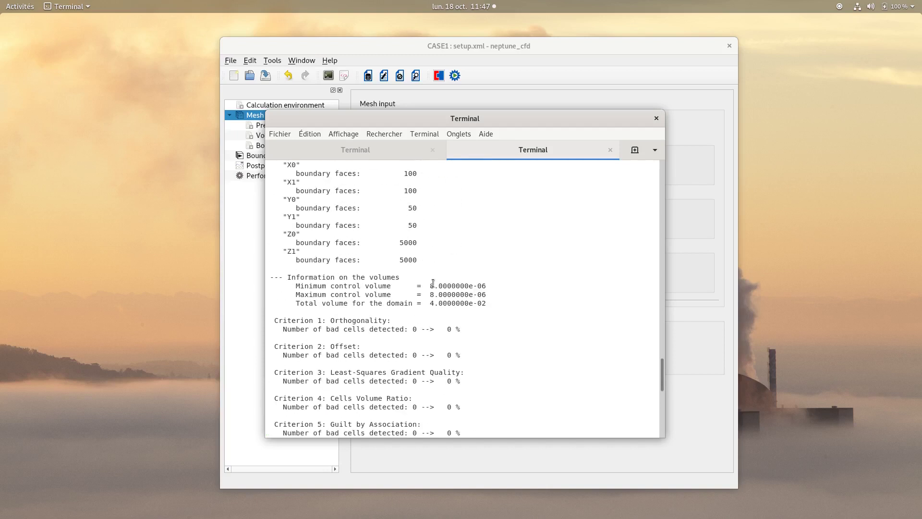
pyautogui.scroll(7, 445, 302)
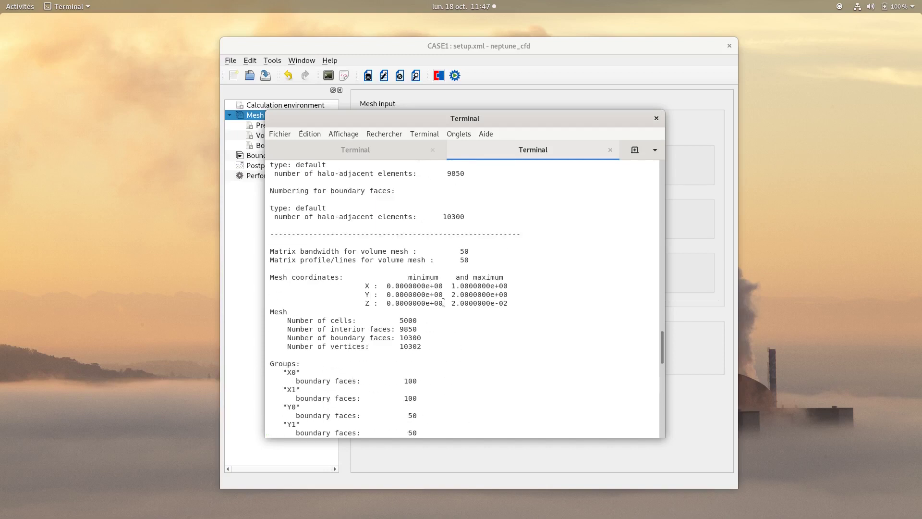
pyautogui.moveTo(386, 288); pyautogui.dragTo(511, 306)
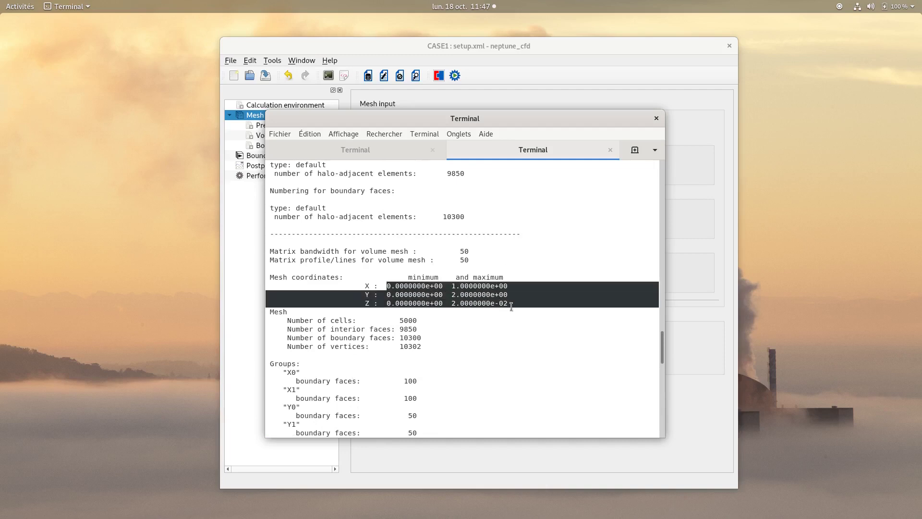
pyautogui.click(511, 319)
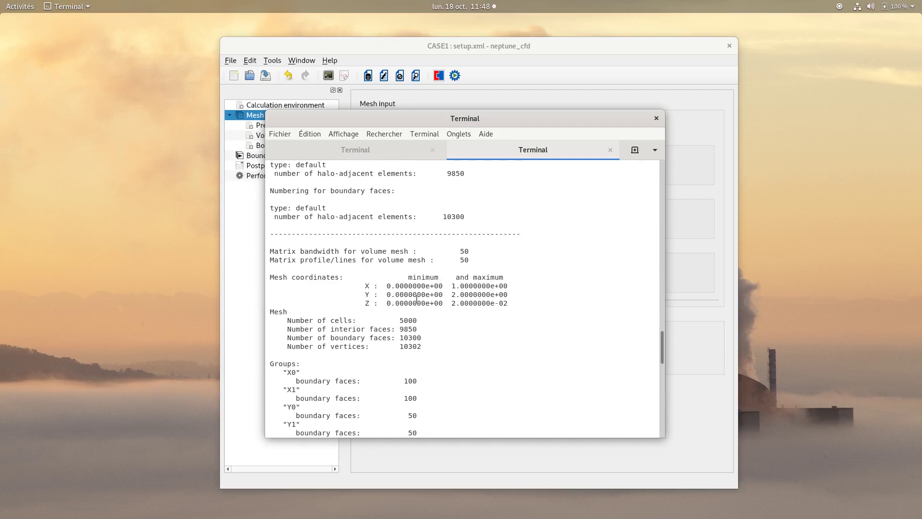
pyautogui.moveTo(399, 321); pyautogui.dragTo(415, 321)
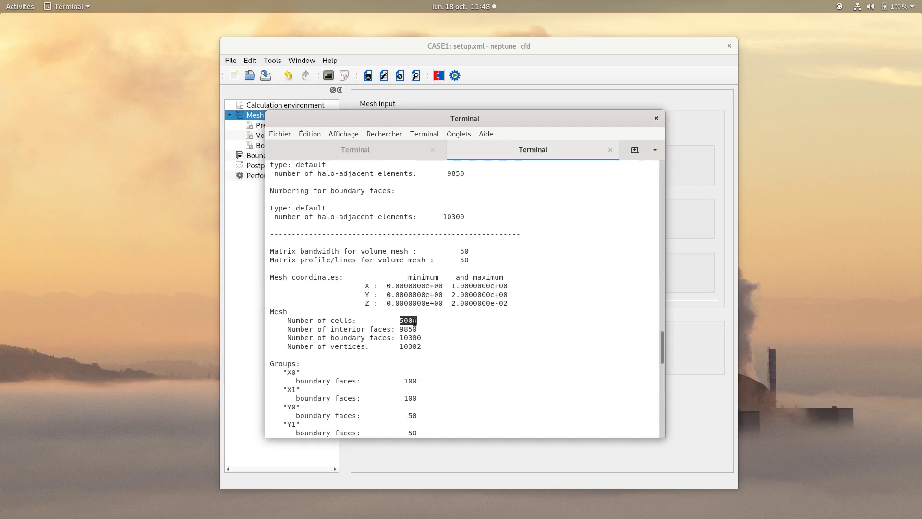
pyautogui.click(440, 336)
# Switch the execution mode to Standard Computation and go to Mesh > Boundary zones
pyautogui.click(602, 76)
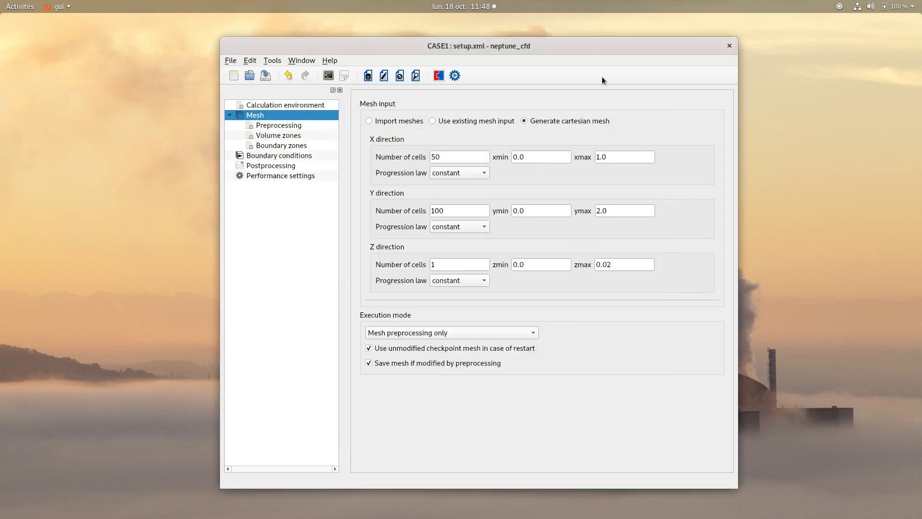
pyautogui.click(429, 333)
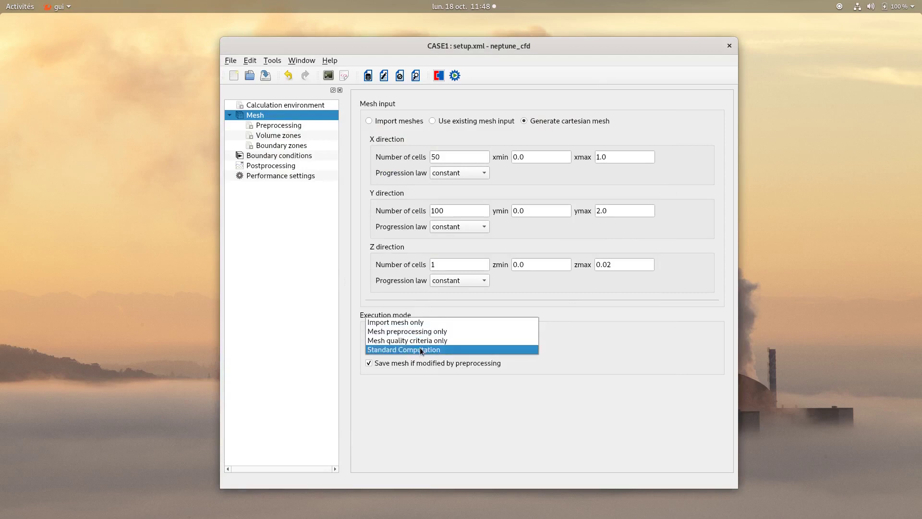
pyautogui.click(421, 350)
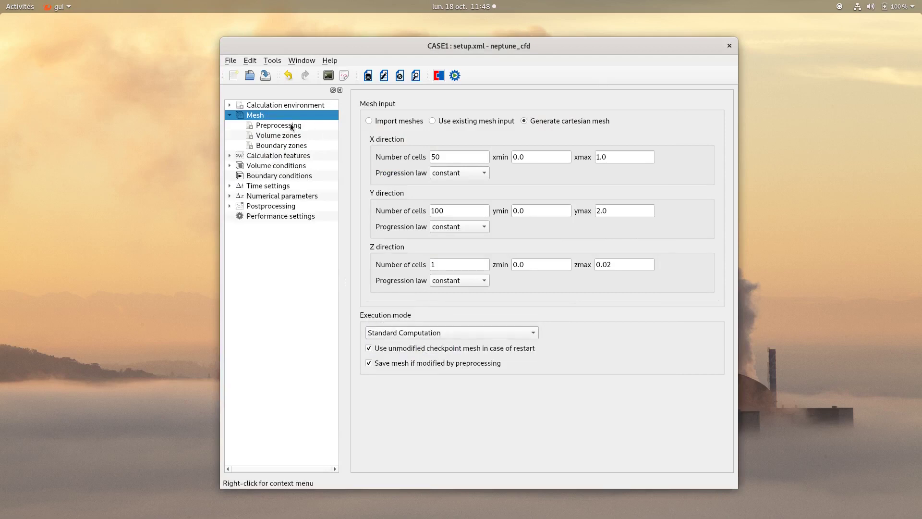
pyautogui.click(272, 147)
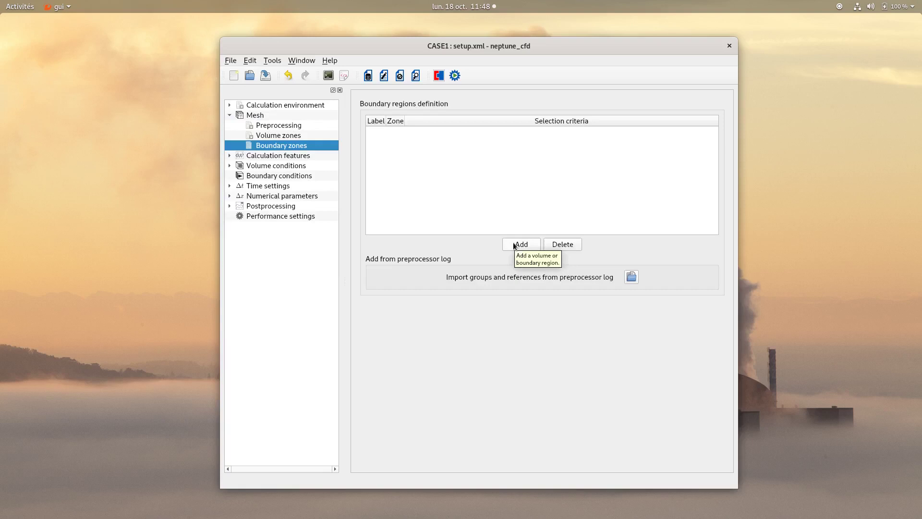
# Add boundary zone BC_1 with selection criterion 'y > 1.99'
pyautogui.click(513, 246)
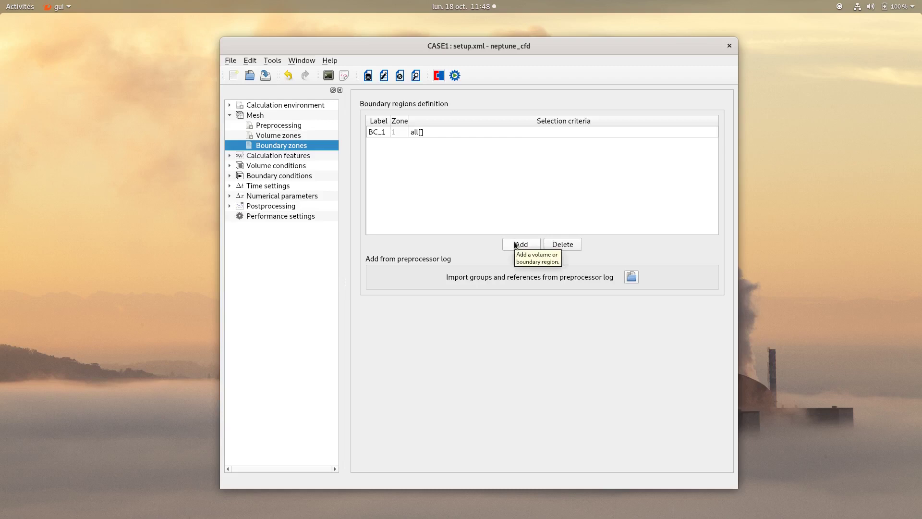
pyautogui.doubleClick(426, 136)
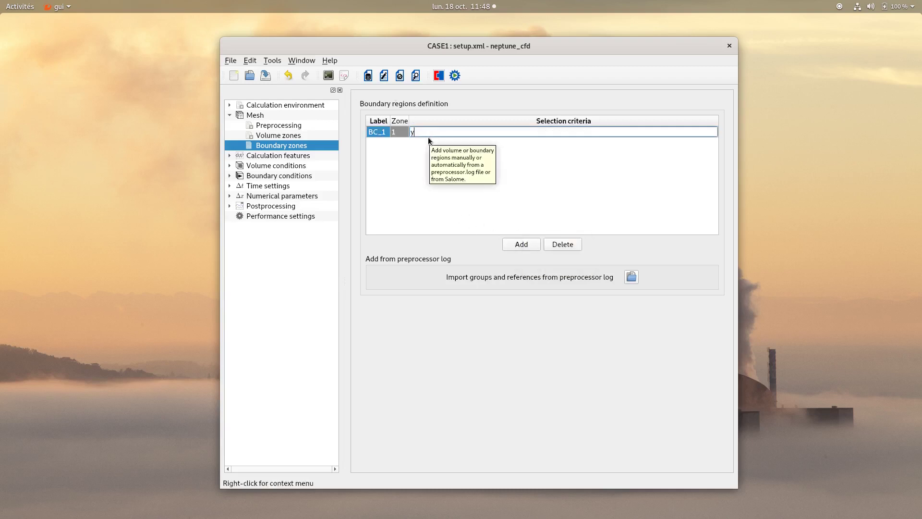
pyautogui.write('y > 1.99')
pyautogui.press('Return')
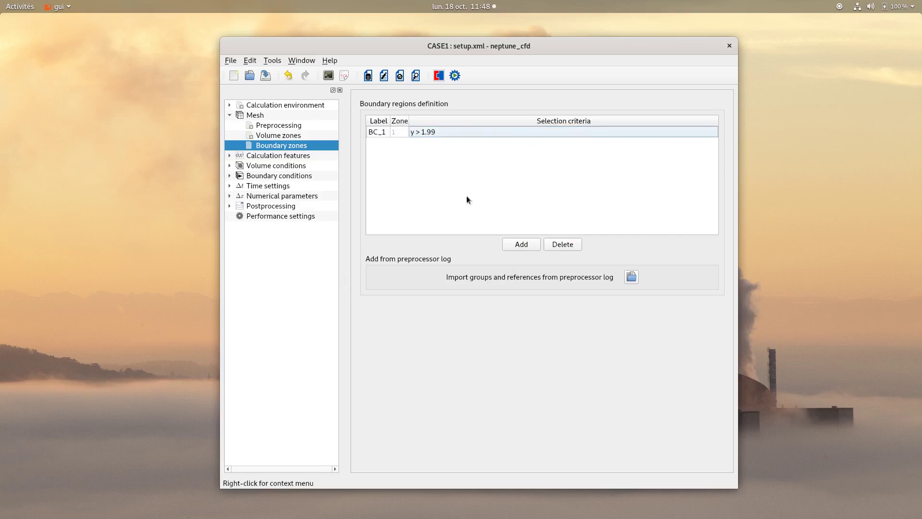
# Add BC_2 with 'x < 0.001 and x > 0.99', then add BC_3 keeping its default criteria
pyautogui.click(536, 245)
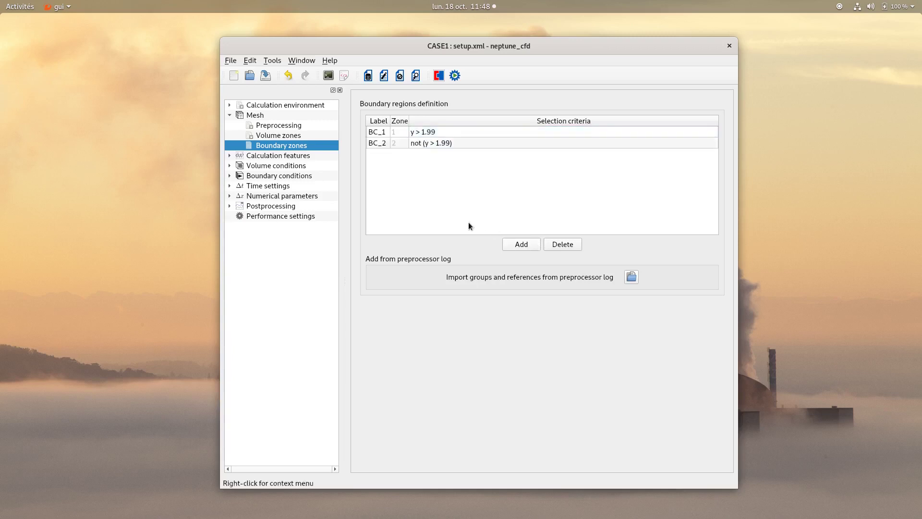
pyautogui.doubleClick(428, 144)
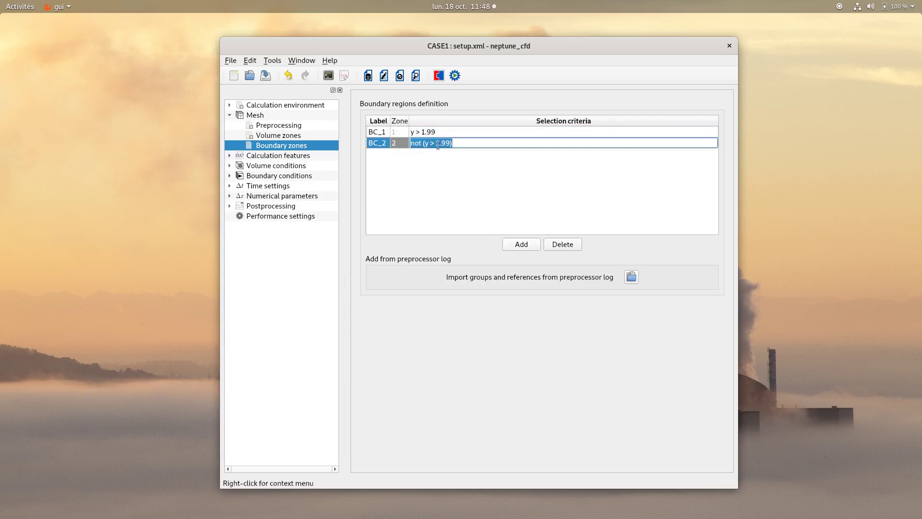
pyautogui.write('x <')
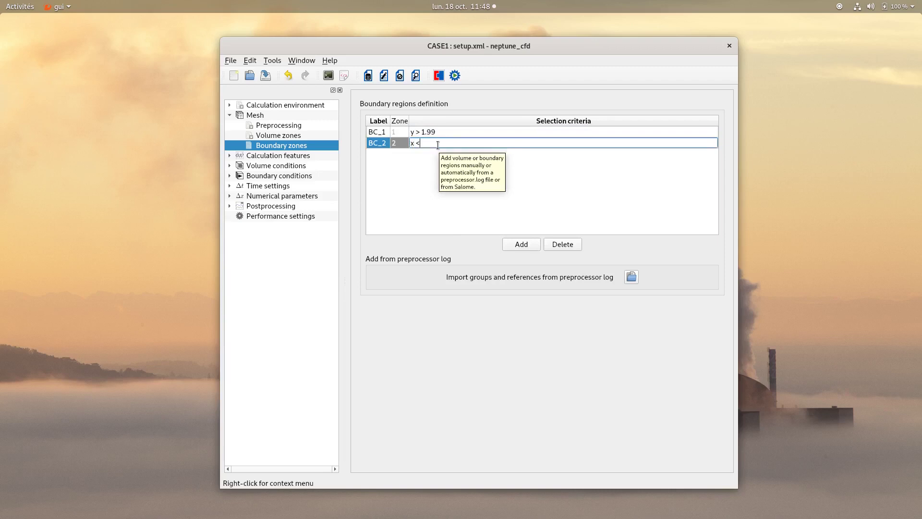
pyautogui.write(' 0.001 and x > 0.99')
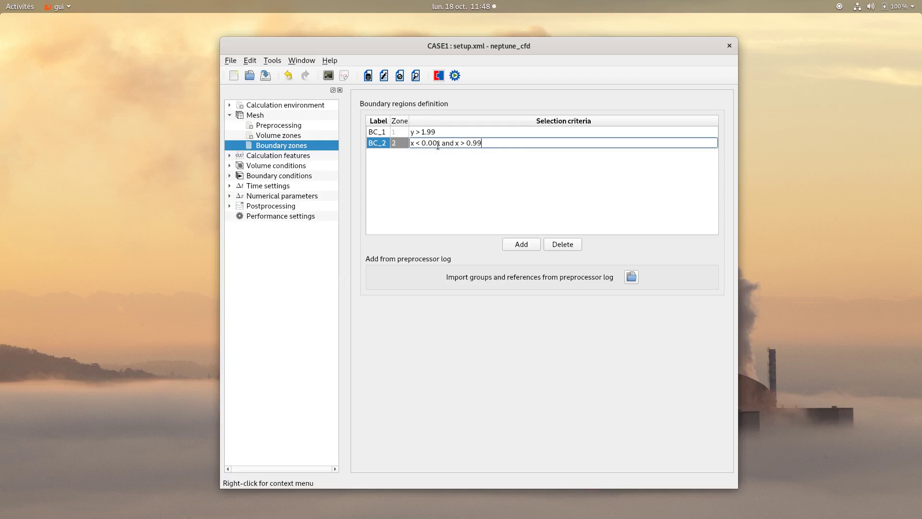
pyautogui.click(521, 244)
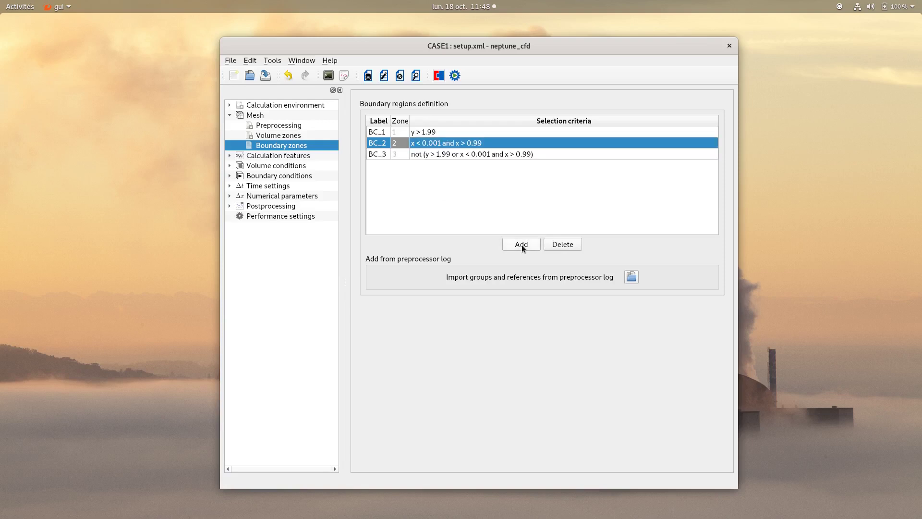
pyautogui.doubleClick(454, 154)
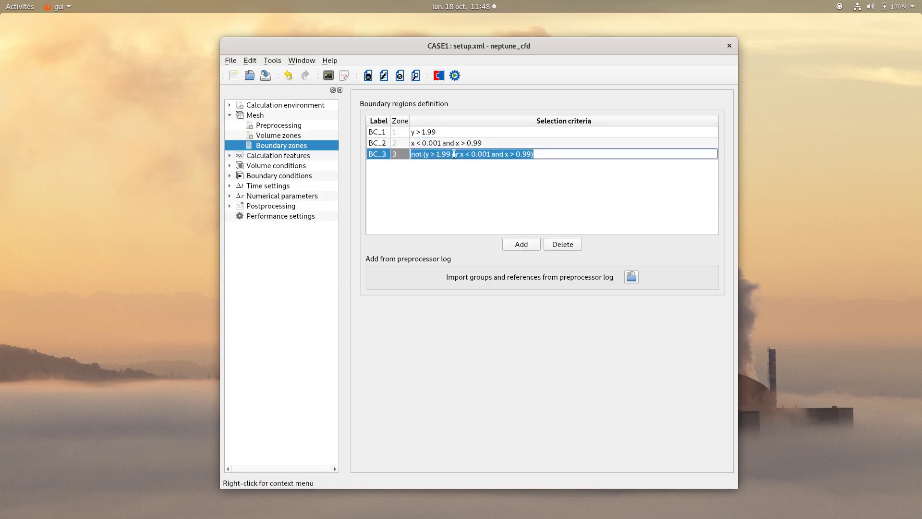
pyautogui.click(432, 163)
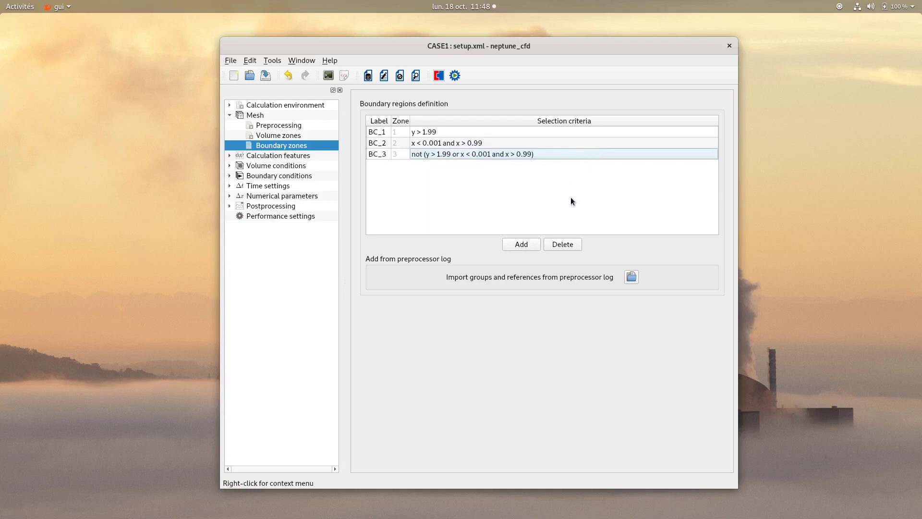
# On the Calculation features page, select the Eulerian multiphase (neptune_cfd) flow model
pyautogui.click(275, 154)
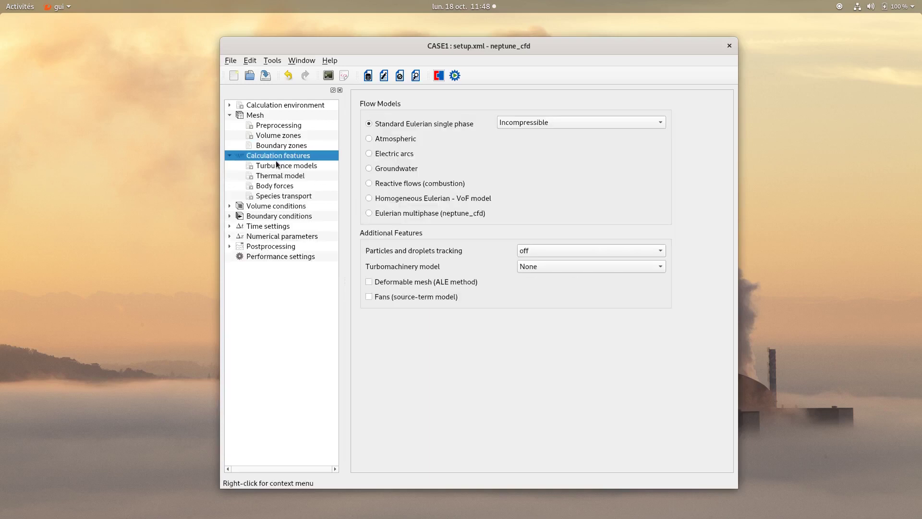
pyautogui.click(415, 213)
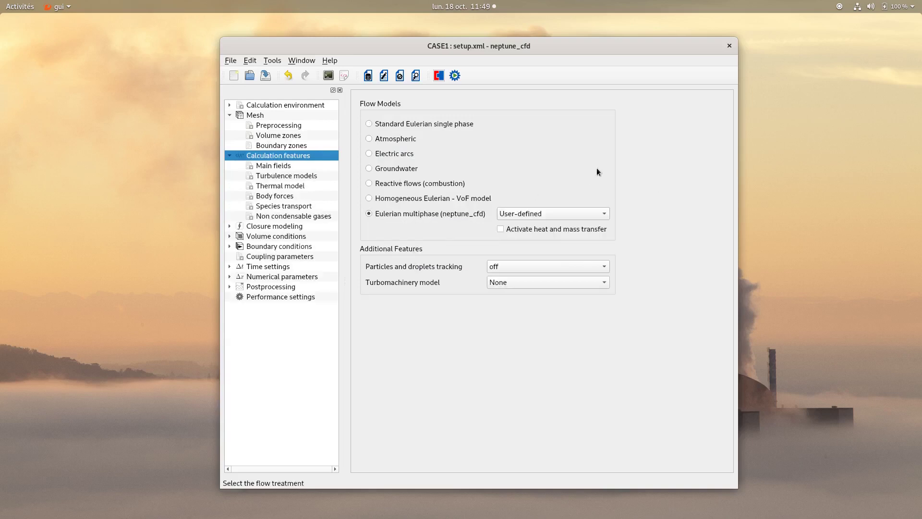
# In Main fields, relabel Field1 as Water and Field2 as Air, then view turbulence models
pyautogui.click(278, 166)
pyautogui.doubleClick(426, 139)
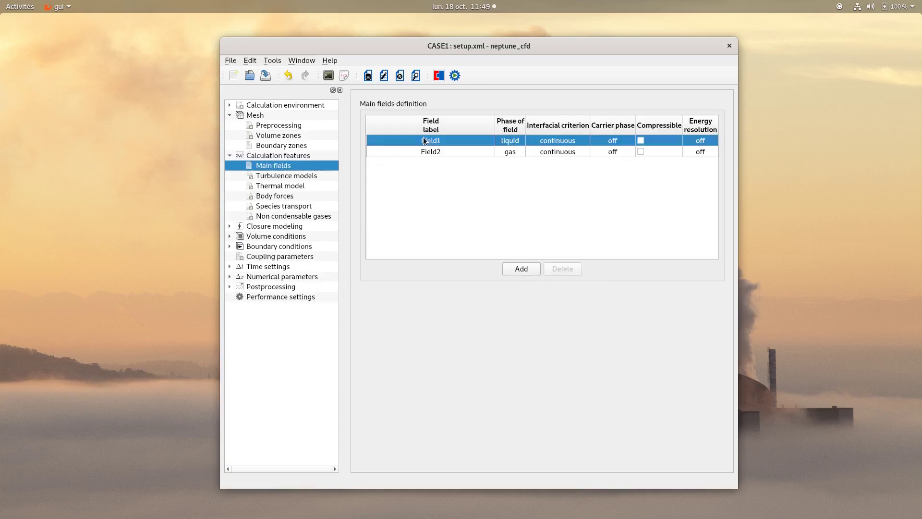
pyautogui.write('Water')
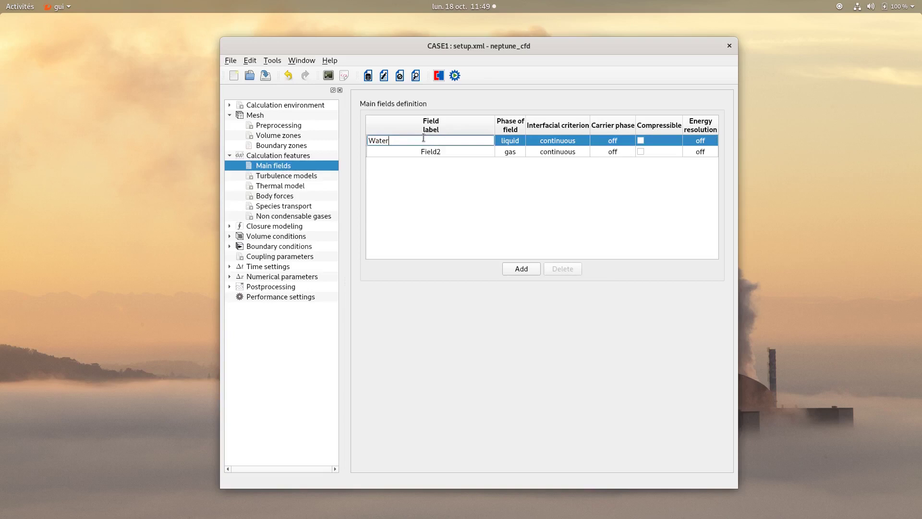
pyautogui.doubleClick(420, 151)
pyautogui.write('Air')
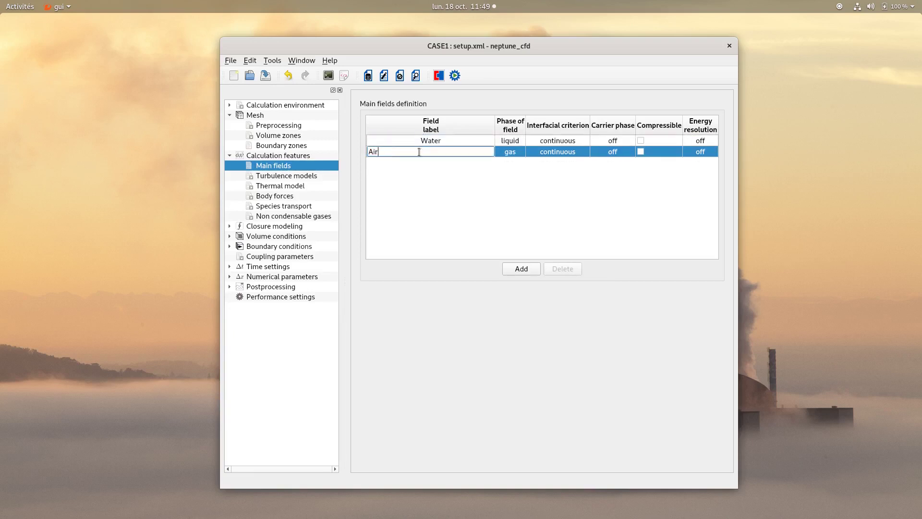
pyautogui.press('Return')
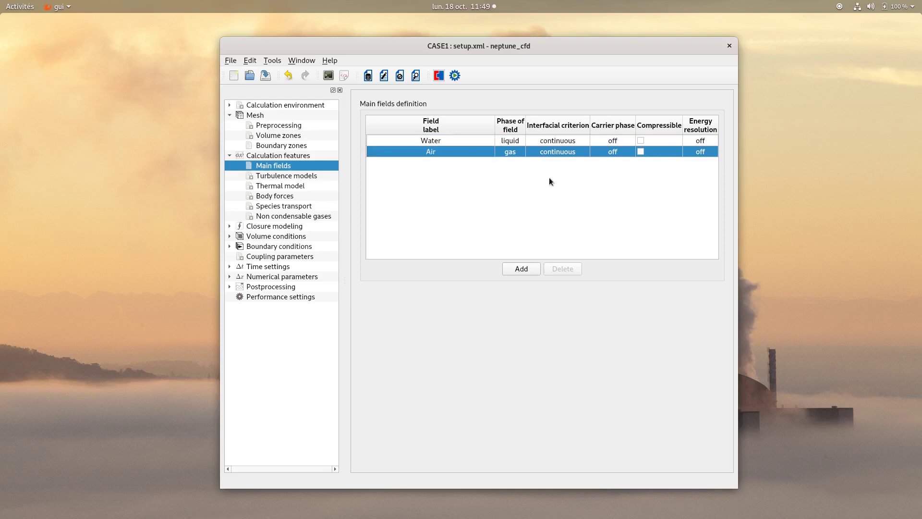
pyautogui.click(290, 176)
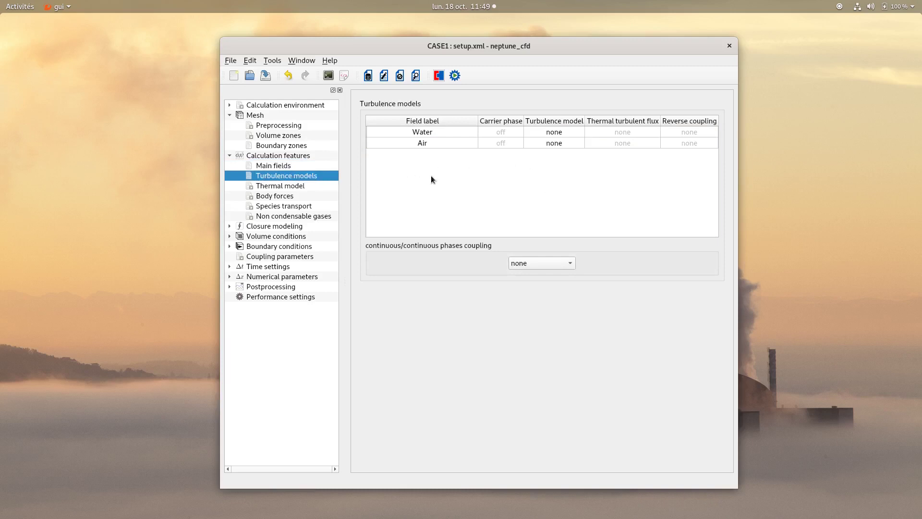
# Set the gy gravity component to -9.81 in Body forces
pyautogui.click(281, 196)
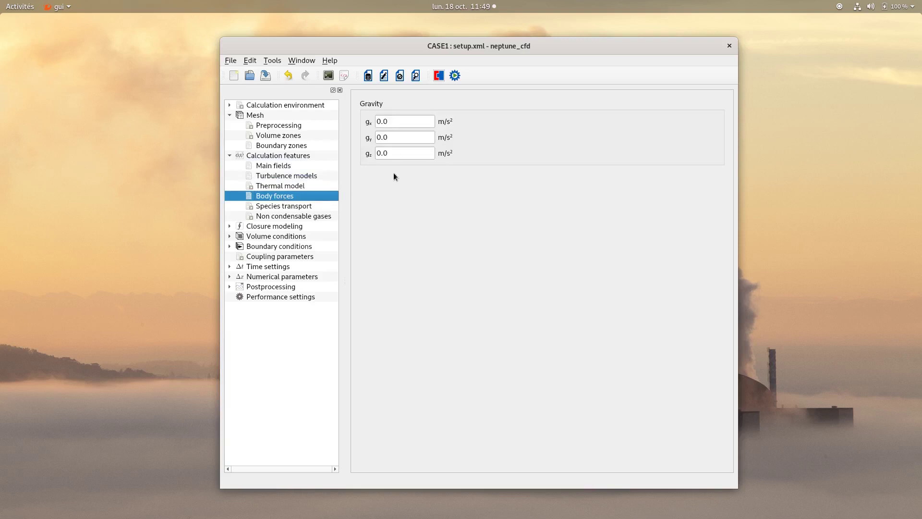
pyautogui.moveTo(406, 138); pyautogui.dragTo(355, 138)
pyautogui.write('-9.81')
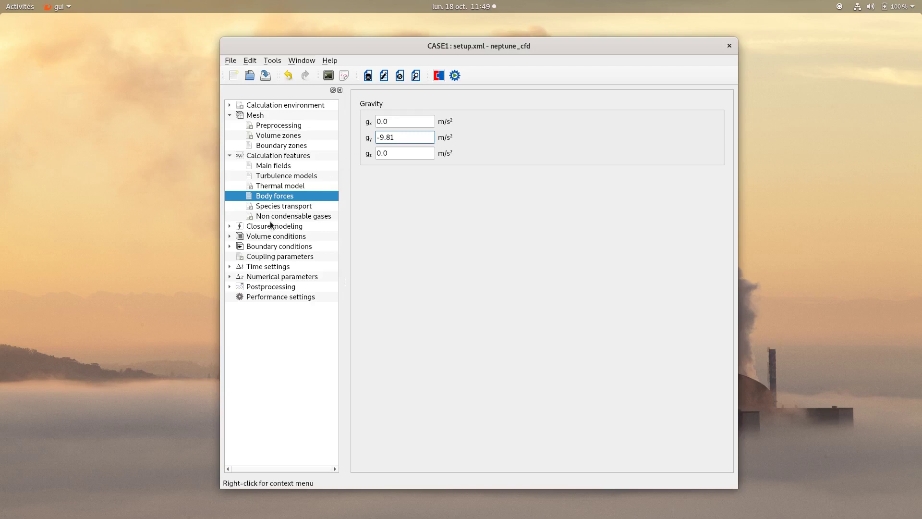
# Review the Water–Air drag, interfacial area and particle interaction closure settings
pyautogui.click(262, 225)
pyautogui.click(376, 131)
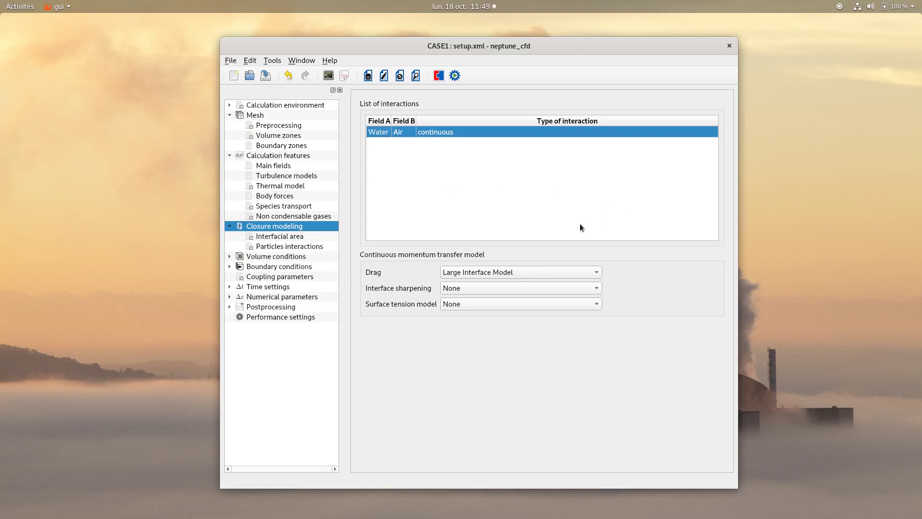
pyautogui.click(285, 237)
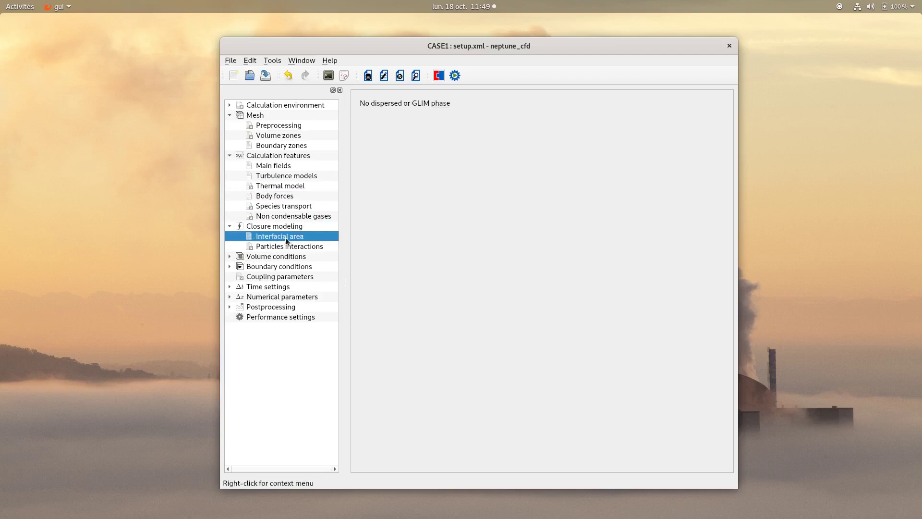
pyautogui.click(288, 246)
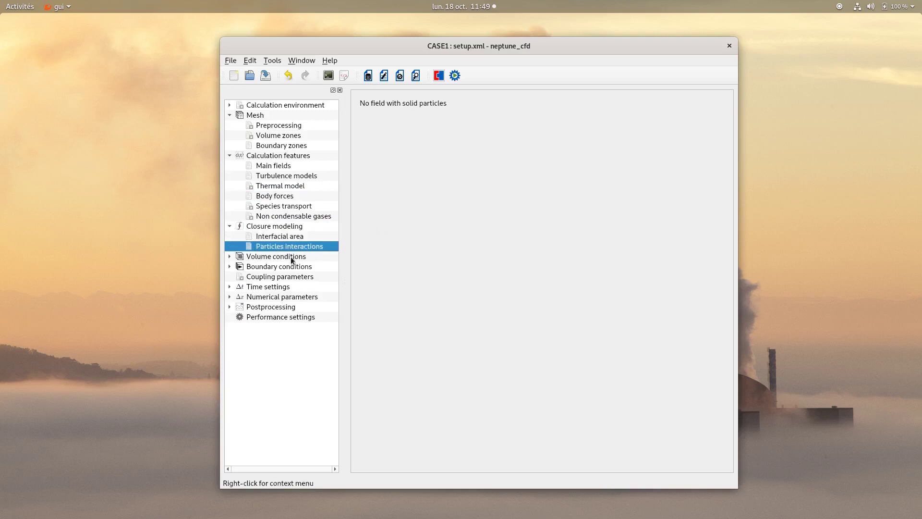
# In all_cells volume conditions, give Water density 1000.0 and viscosity 0.001, then check Air
pyautogui.click(270, 256)
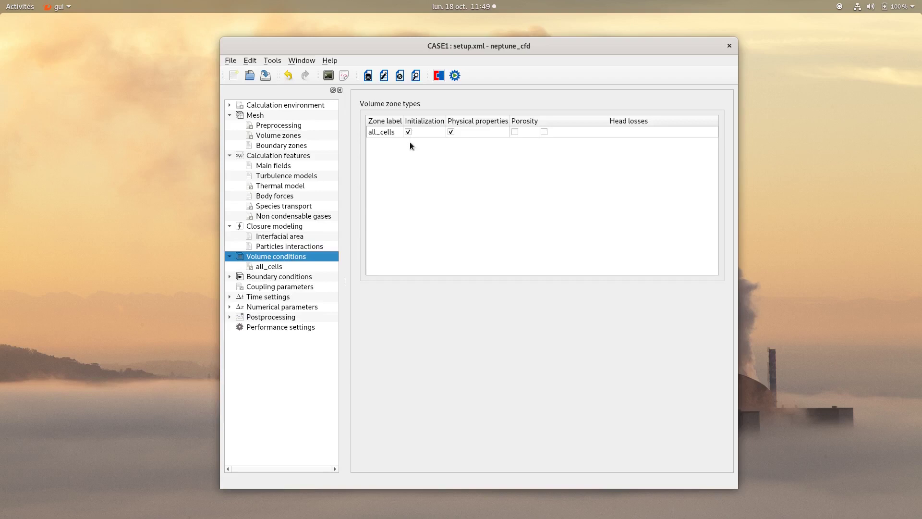
pyautogui.click(269, 265)
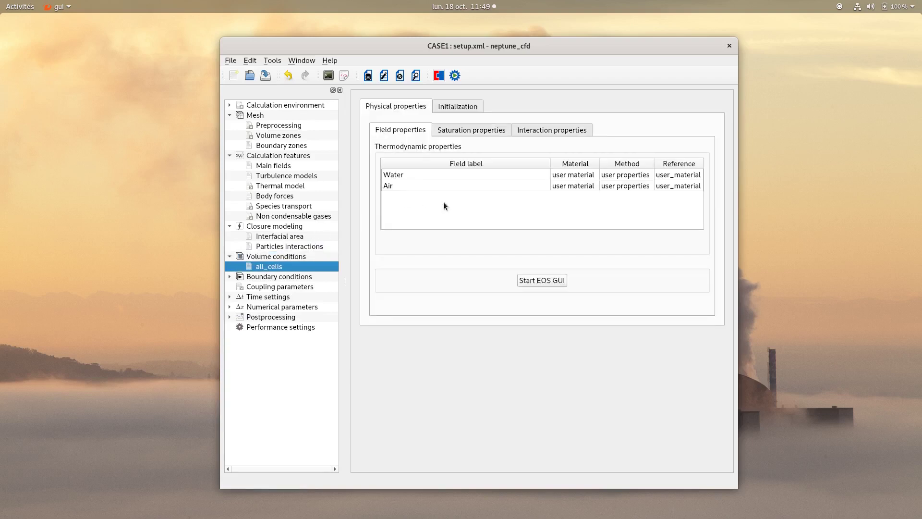
pyautogui.click(467, 176)
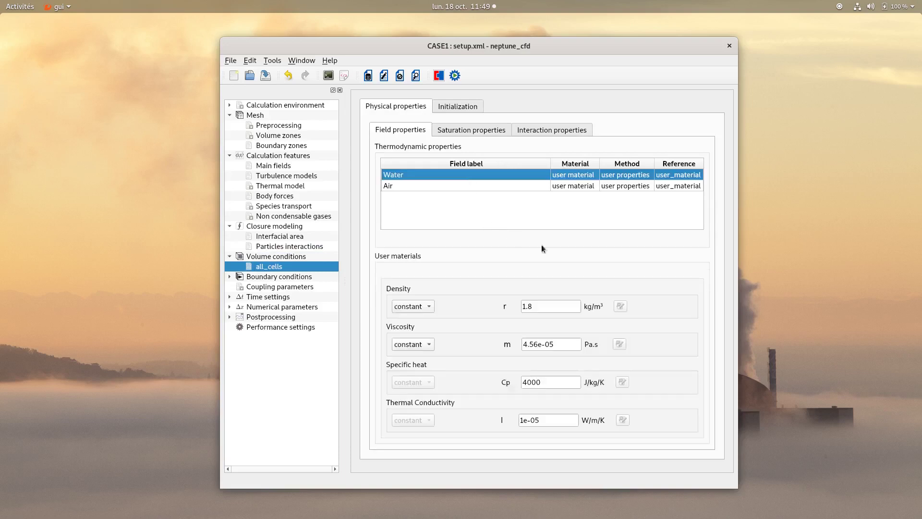
pyautogui.moveTo(559, 306); pyautogui.dragTo(489, 307)
pyautogui.write('1000.0')
pyautogui.moveTo(557, 344); pyautogui.dragTo(506, 344)
pyautogui.write('0.')
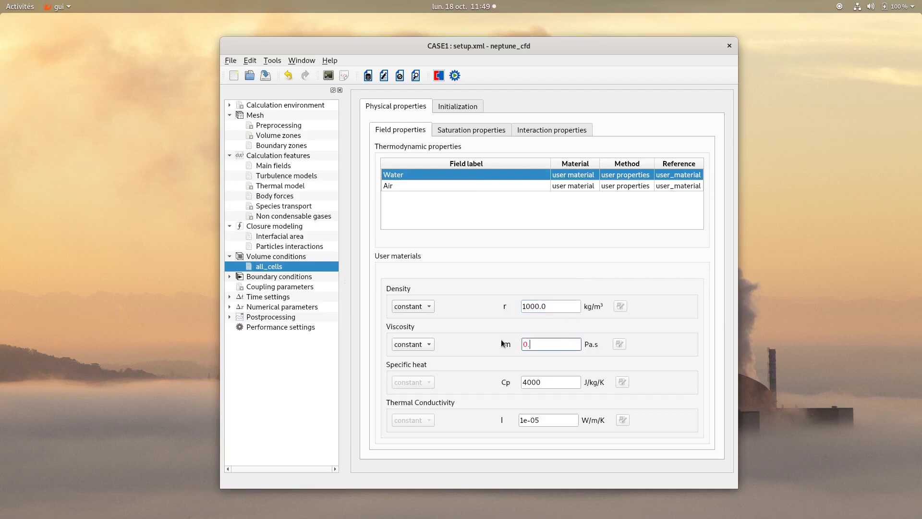
pyautogui.write('001')
pyautogui.press('Tab')
pyautogui.click(480, 185)
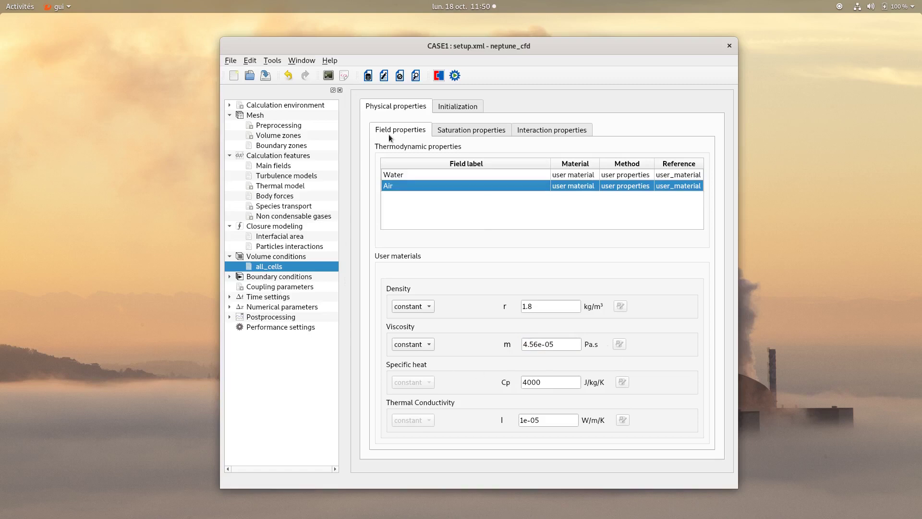
# On the Initialization tab, accept the default initial pressure and zero initial Water velocity
pyautogui.click(446, 106)
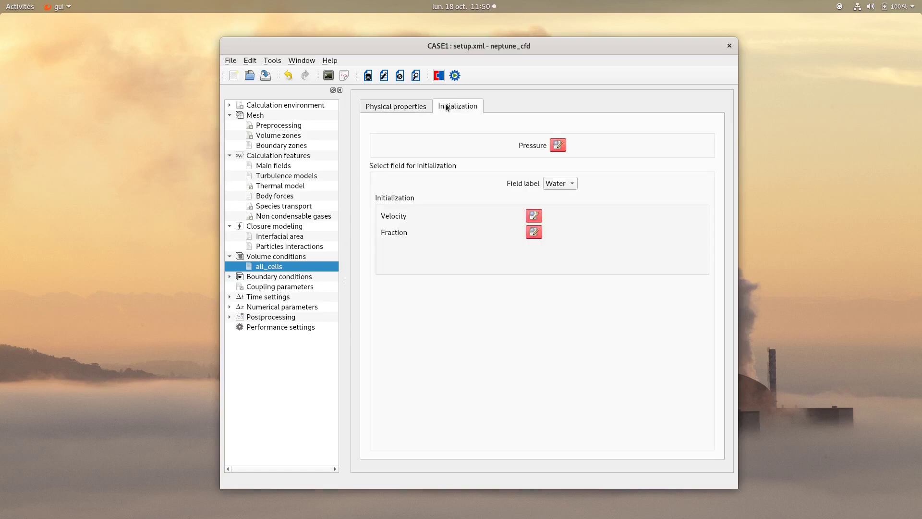
pyautogui.click(559, 145)
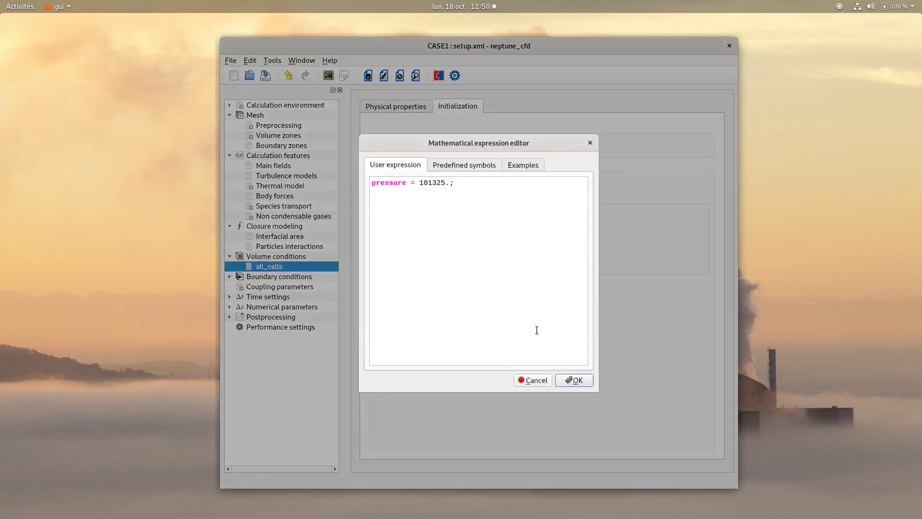
pyautogui.click(574, 381)
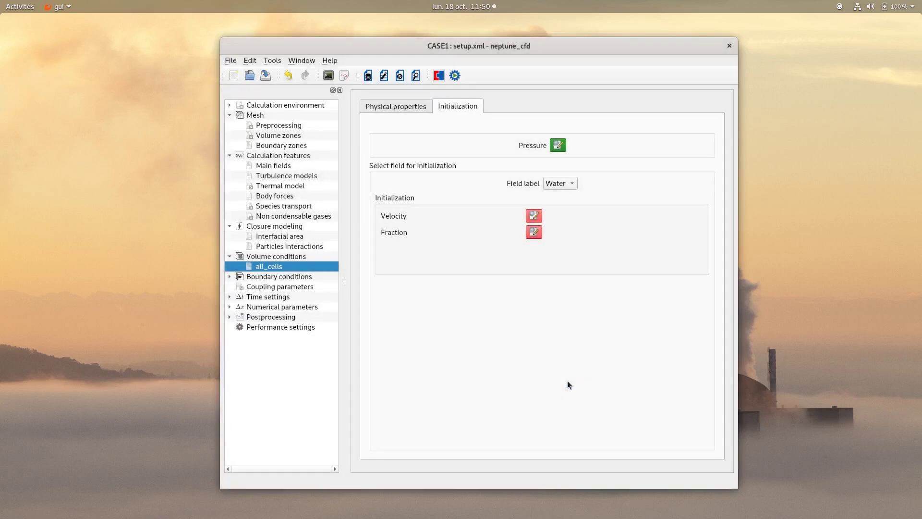
pyautogui.click(534, 215)
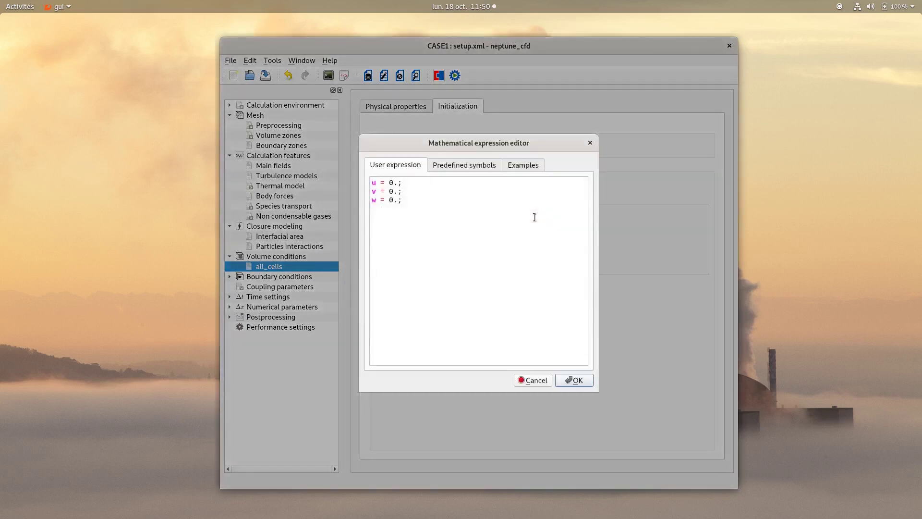
pyautogui.click(573, 380)
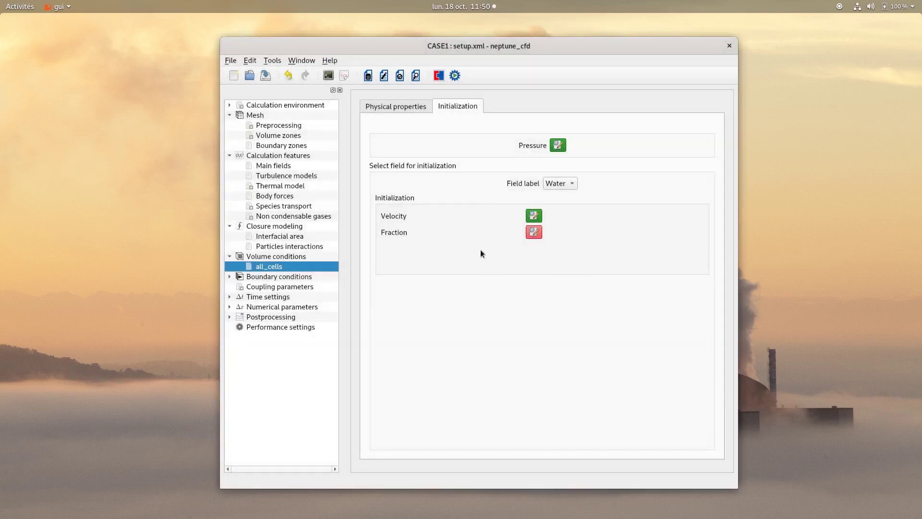
# Replace the Water fraction expression with 'if (y < 1.2) vol_f = 1.; else vol_f = 0.;'
pyautogui.click(534, 233)
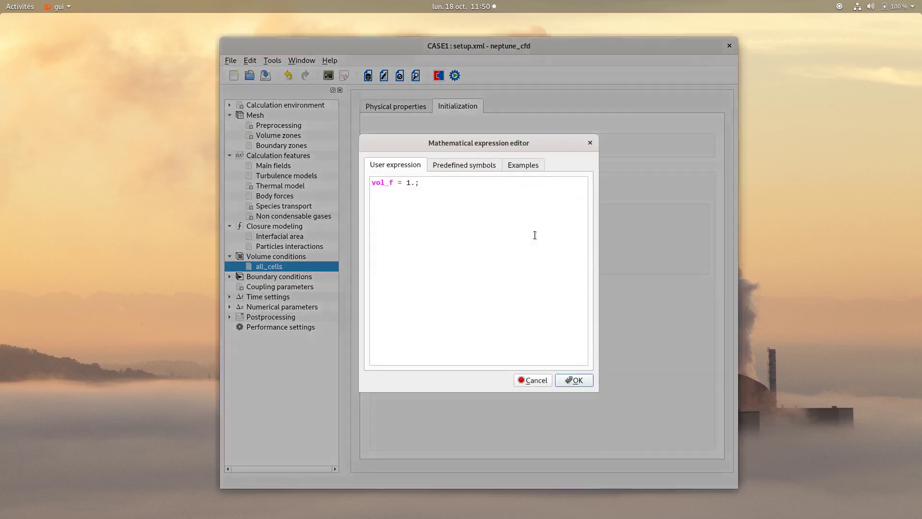
pyautogui.moveTo(424, 181); pyautogui.dragTo(359, 186)
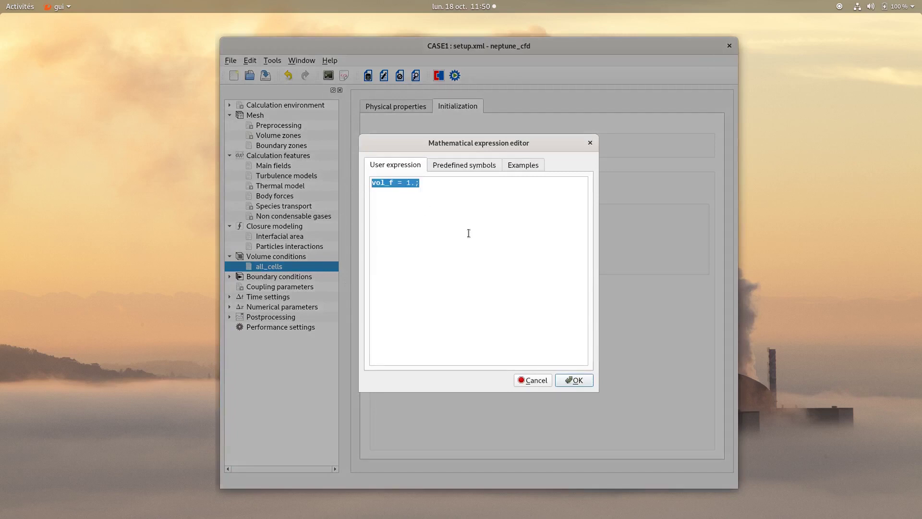
pyautogui.write('if ')
pyautogui.write('(y')
pyautogui.write(' < 1.2)         ')
pyautogui.write('vol_f')
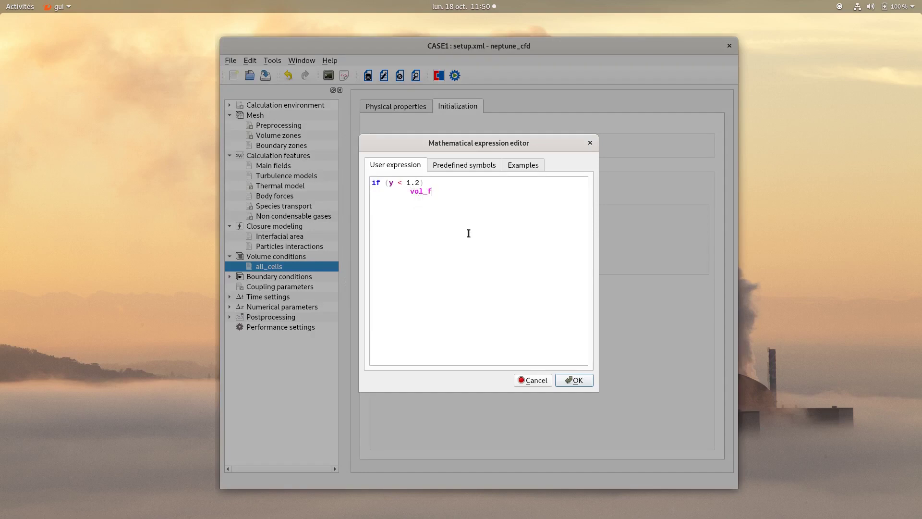
pyautogui.write(' = ')
pyautogui.write('1.')
pyautogui.write('; ')
pyautogui.write('else')
pyautogui.press('Return')
pyautogui.press('Tab')
pyautogui.write('vol_f = 0.;')
# Apply the Water fraction, switch the field to Air, and accept zero initial Air velocity
pyautogui.click(577, 381)
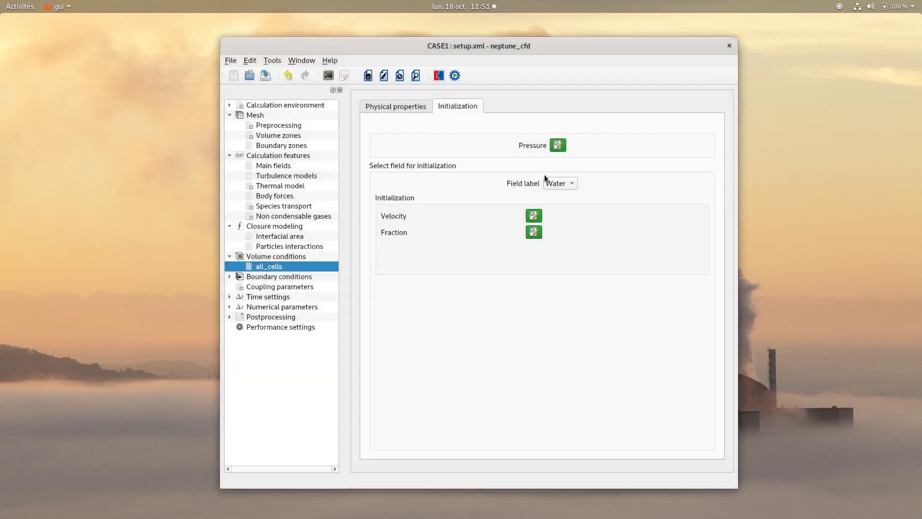
pyautogui.click(558, 183)
pyautogui.click(552, 192)
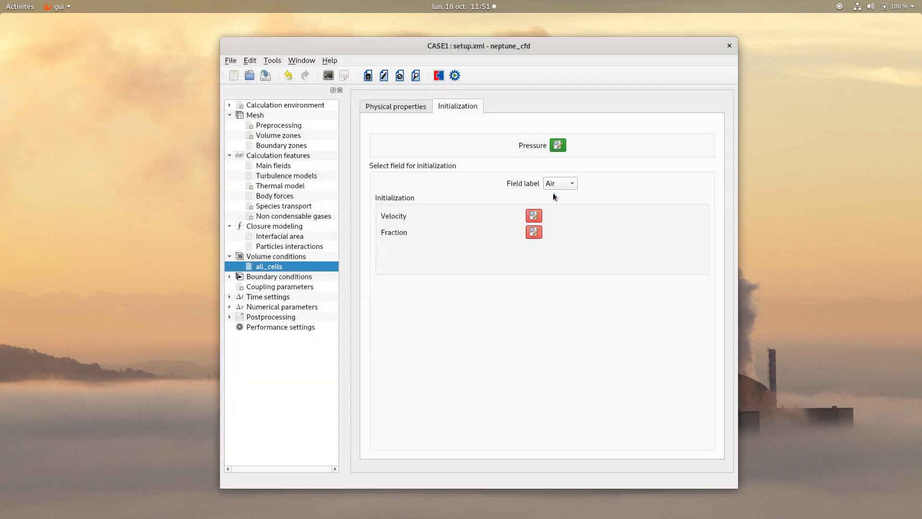
pyautogui.click(535, 215)
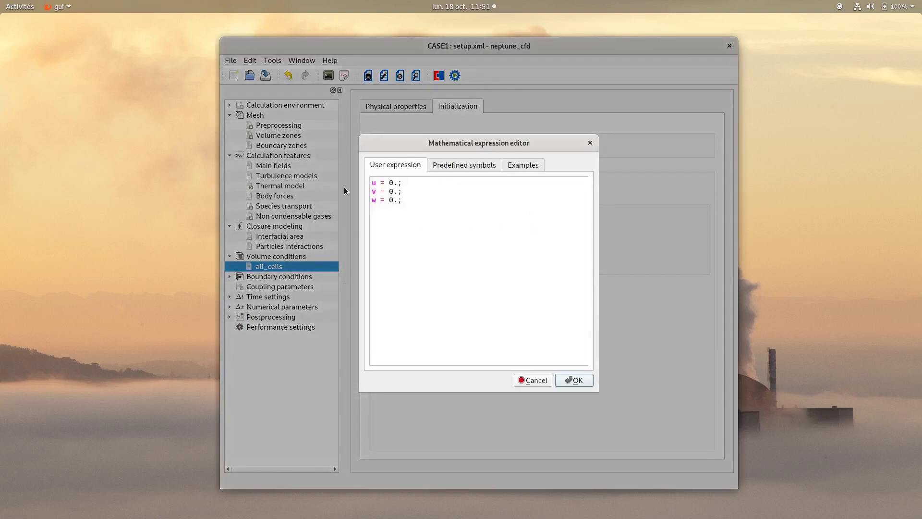
pyautogui.click(582, 382)
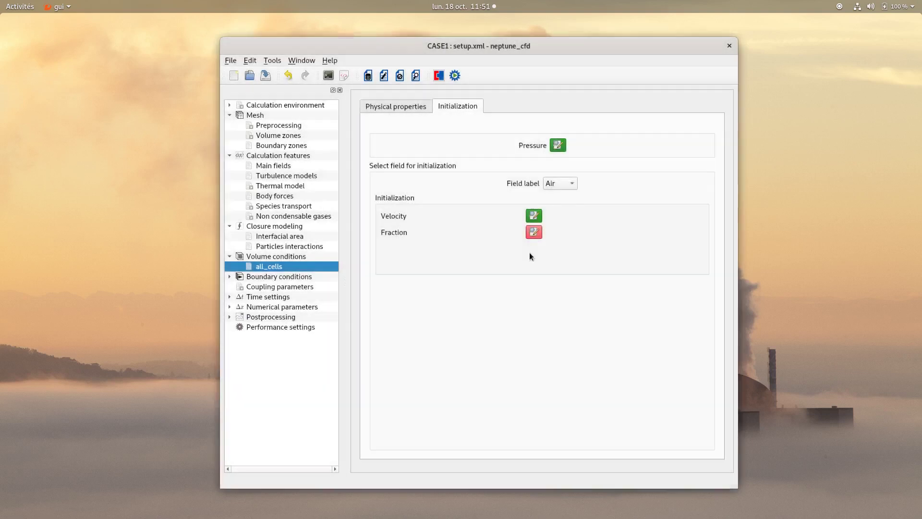
# Replace the Air fraction expression with 'if (y > 1.2) vol_f = 1.; else vol_f = 0.;'
pyautogui.click(529, 235)
pyautogui.moveTo(425, 183); pyautogui.dragTo(356, 182)
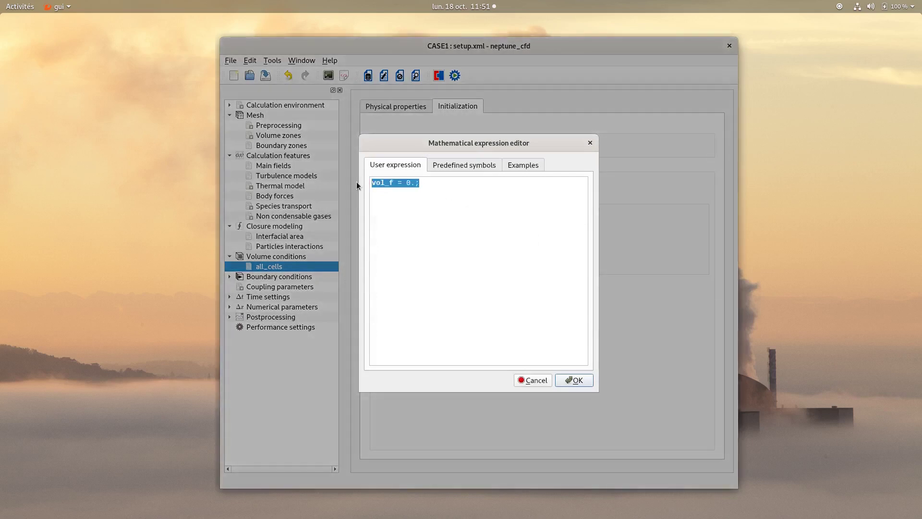
pyautogui.write('if (y > 1.2)')
pyautogui.press('Tab')
pyautogui.write('vol_f')
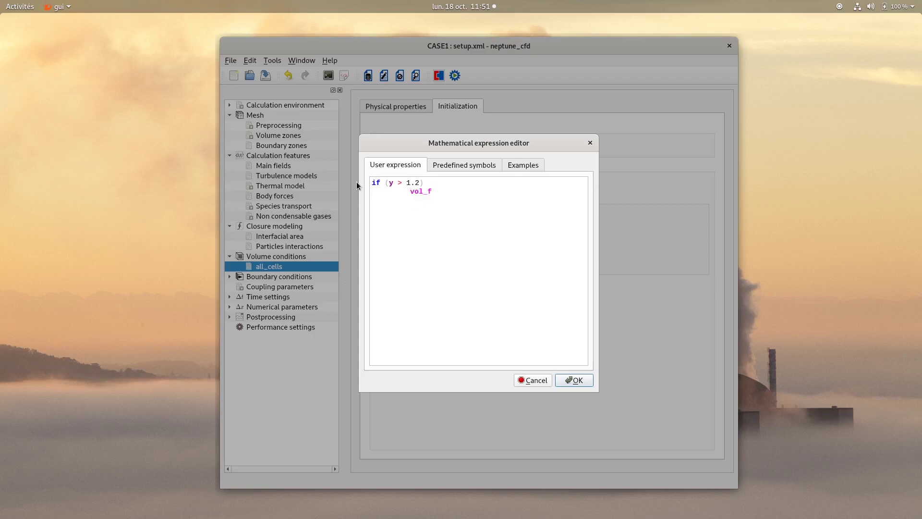
pyautogui.write(' =')
pyautogui.write(' 1.; e')
pyautogui.write('lse')
pyautogui.press('Return')
pyautogui.press('Tab')
pyautogui.write('vol_f = 0.;')
# Apply the Air fraction, then set BC_1 to Outlet and BC_3 to Symmetry, leaving BC_2 as Wall
pyautogui.click(568, 384)
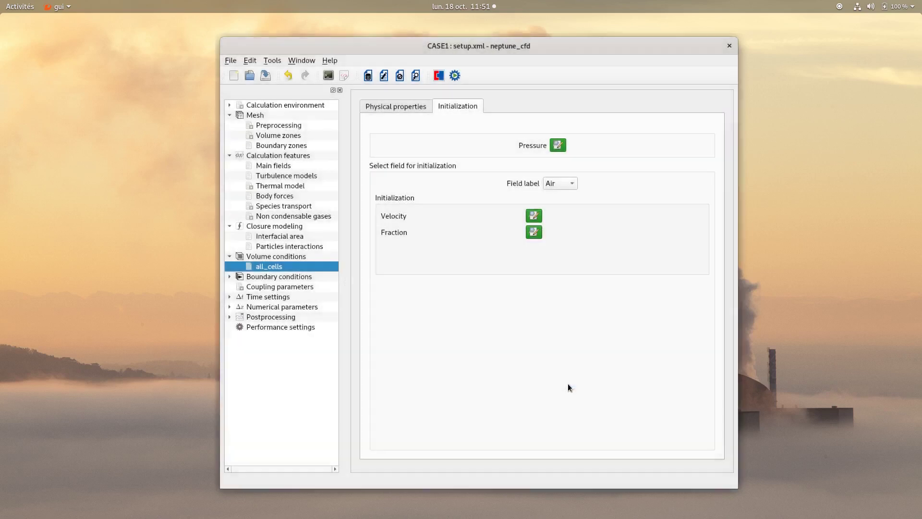
pyautogui.click(301, 278)
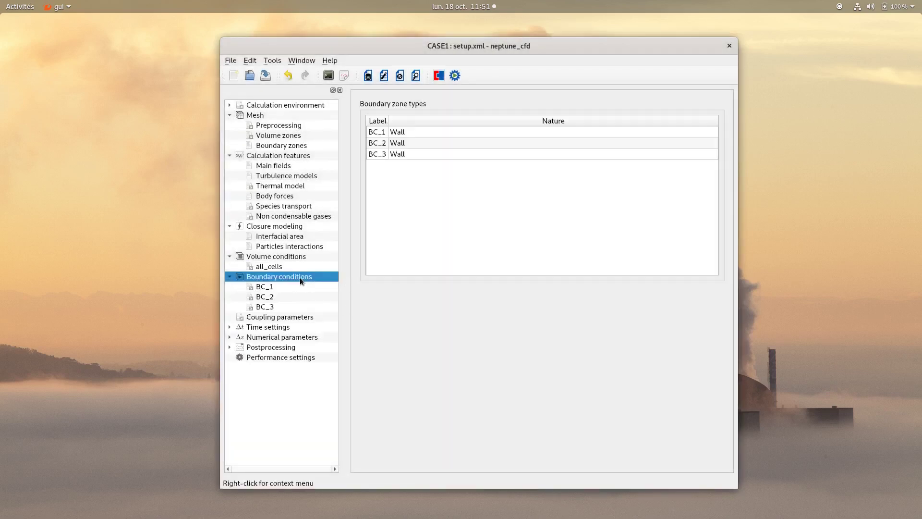
pyautogui.click(418, 129)
pyautogui.click(419, 129)
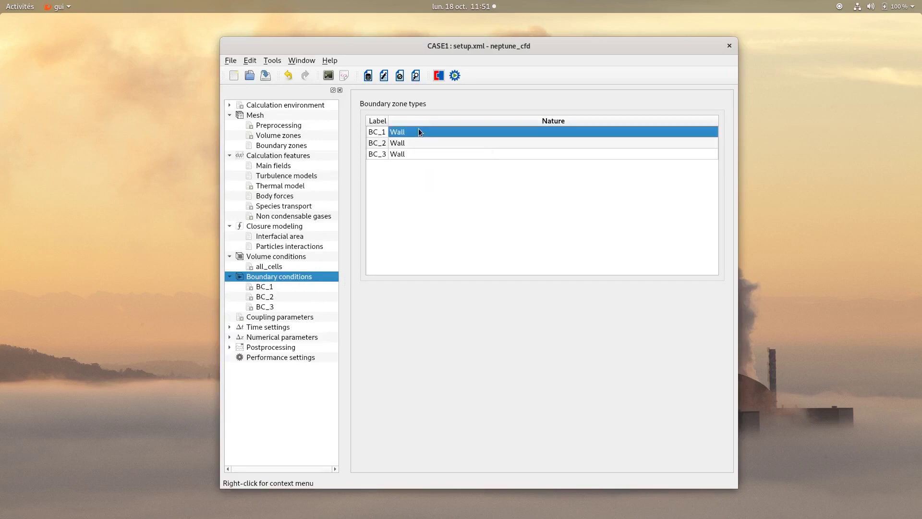
pyautogui.click(419, 136)
pyautogui.click(416, 144)
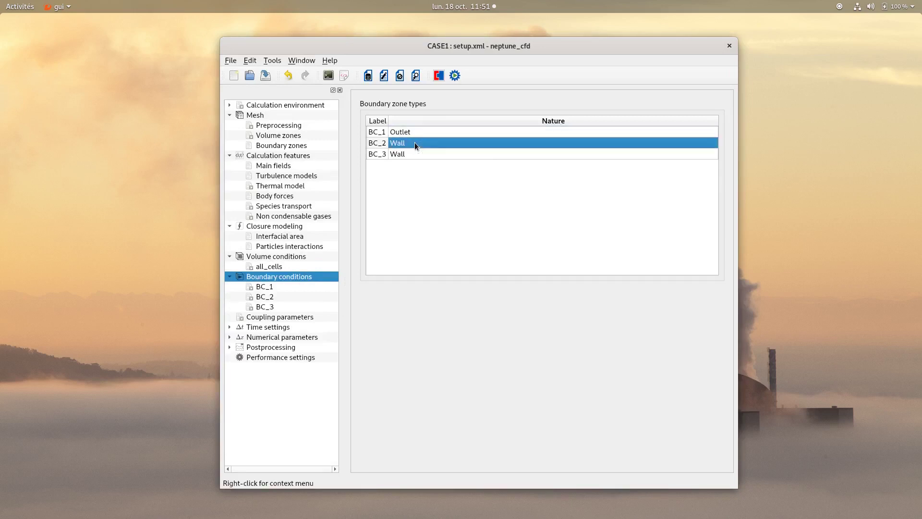
pyautogui.click(403, 154)
pyautogui.click(402, 155)
pyautogui.scroll(-1, 403, 155)
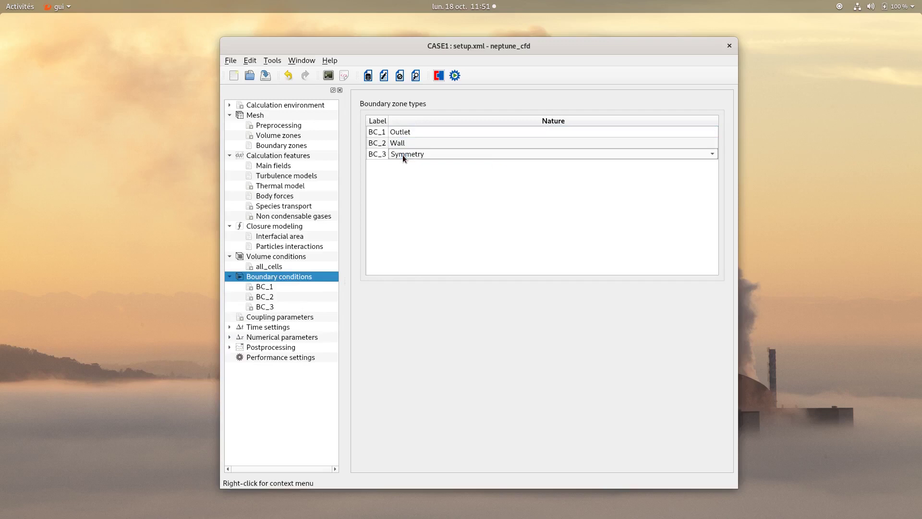
pyautogui.click(406, 181)
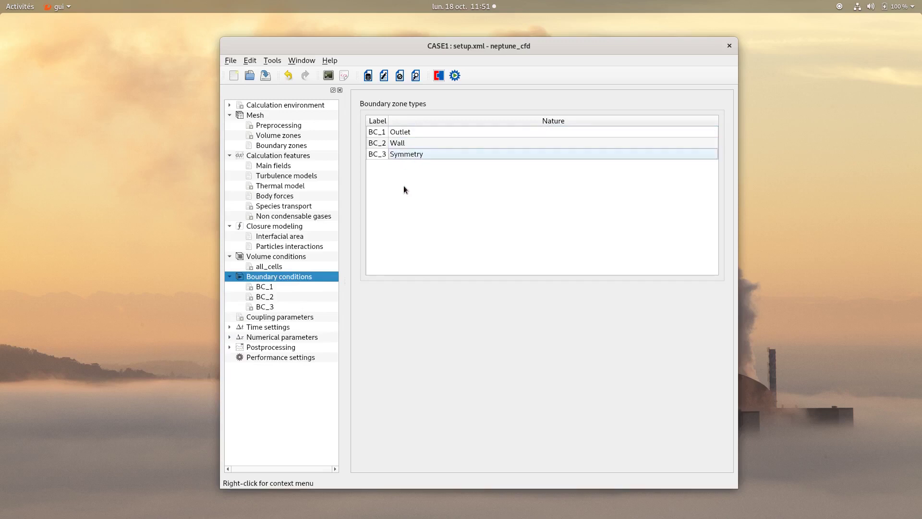
# Set both the Water and Air fractions at BC_1 to Automatic value, then view BC_2
pyautogui.click(265, 289)
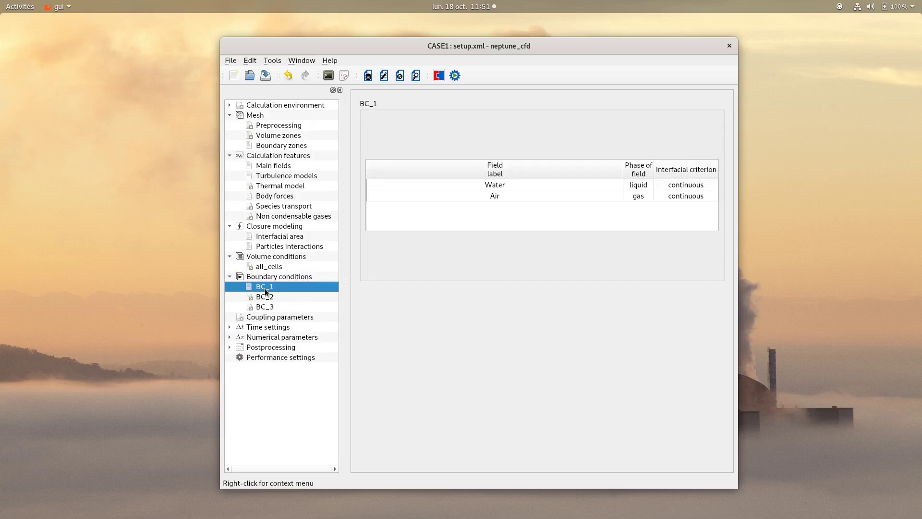
pyautogui.click(441, 182)
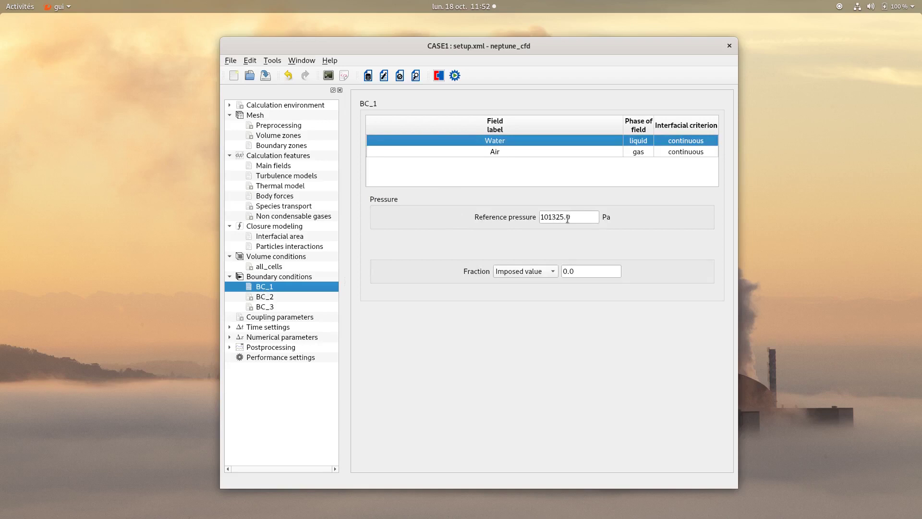
pyautogui.click(523, 271)
pyautogui.click(523, 278)
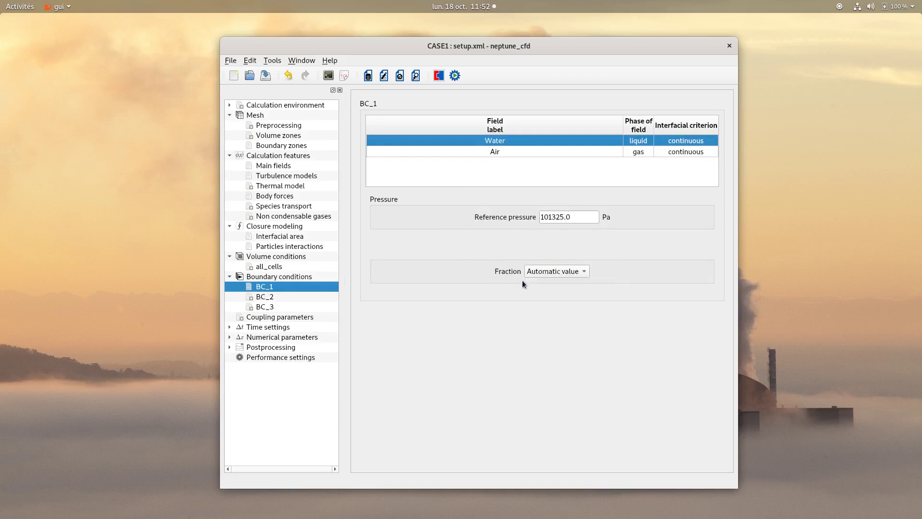
pyautogui.click(499, 152)
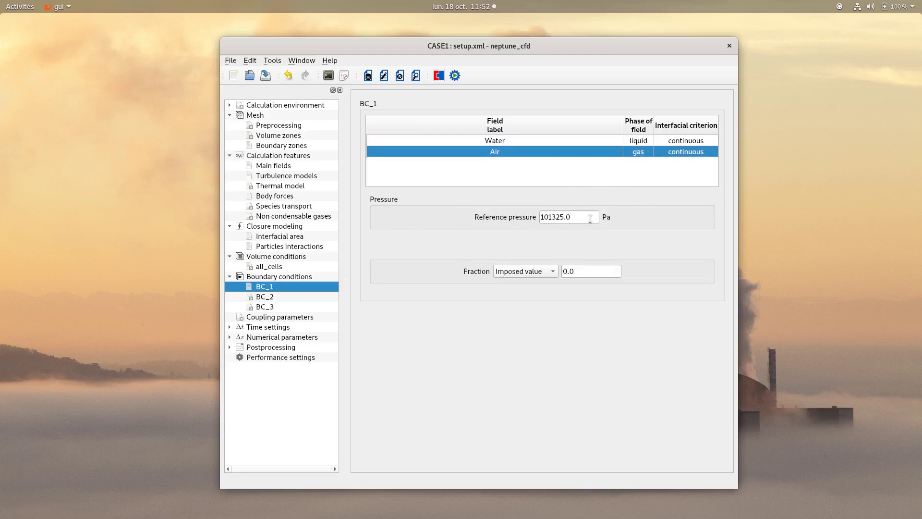
pyautogui.click(546, 268)
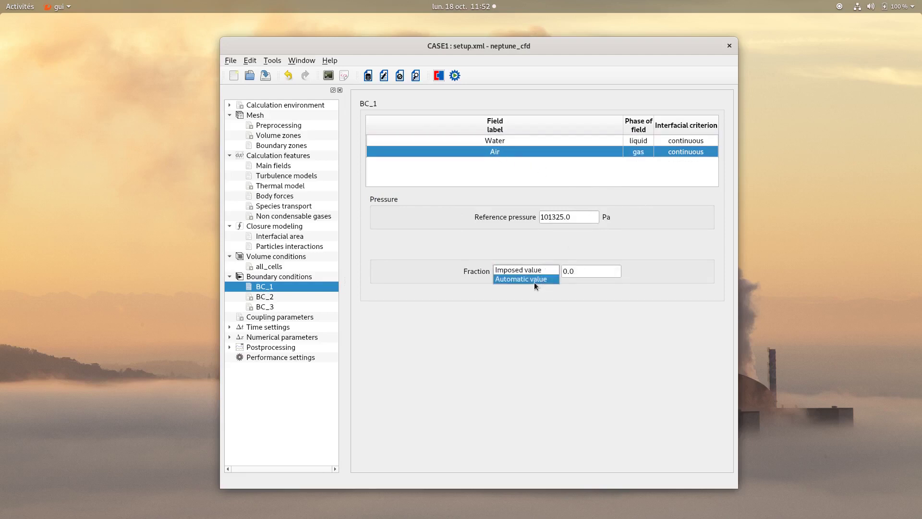
pyautogui.click(534, 281)
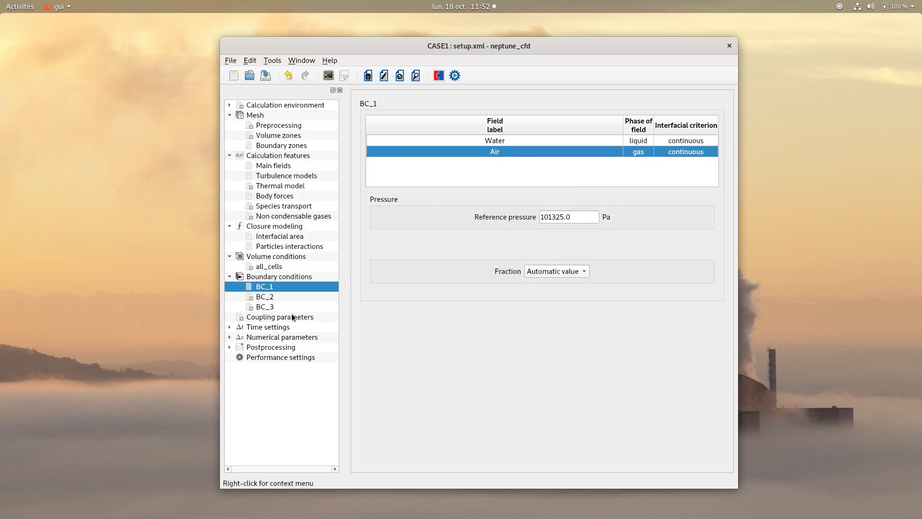
pyautogui.click(267, 297)
# Make the time step Adaptive and change the time-analysis stop from 1.0 to 10.0 s
pyautogui.click(270, 306)
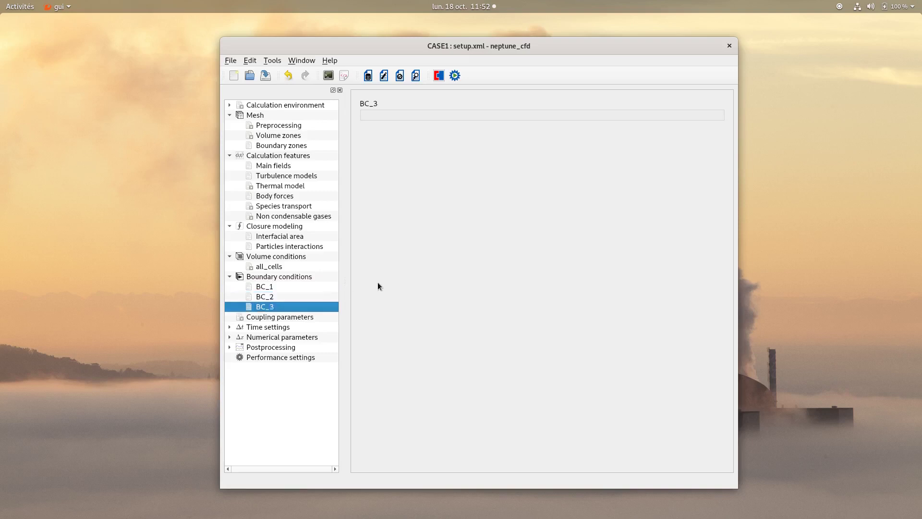
pyautogui.click(255, 327)
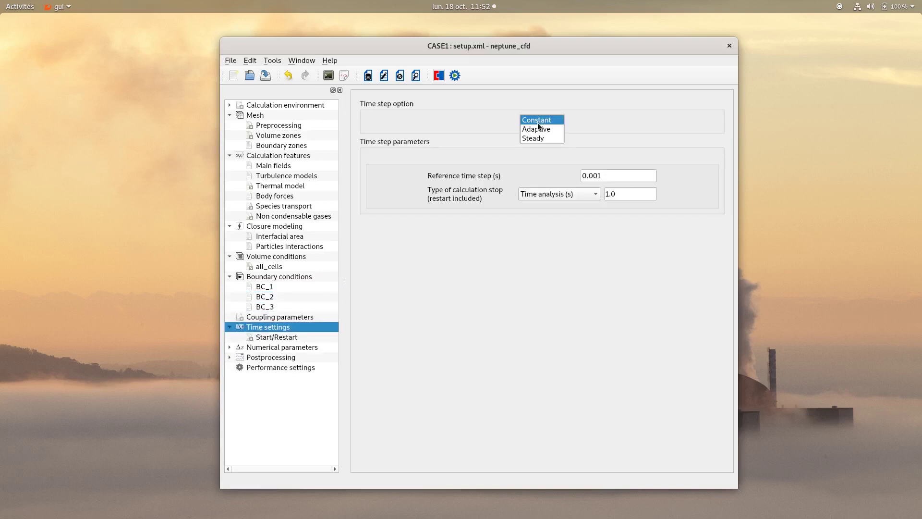
pyautogui.click(538, 123)
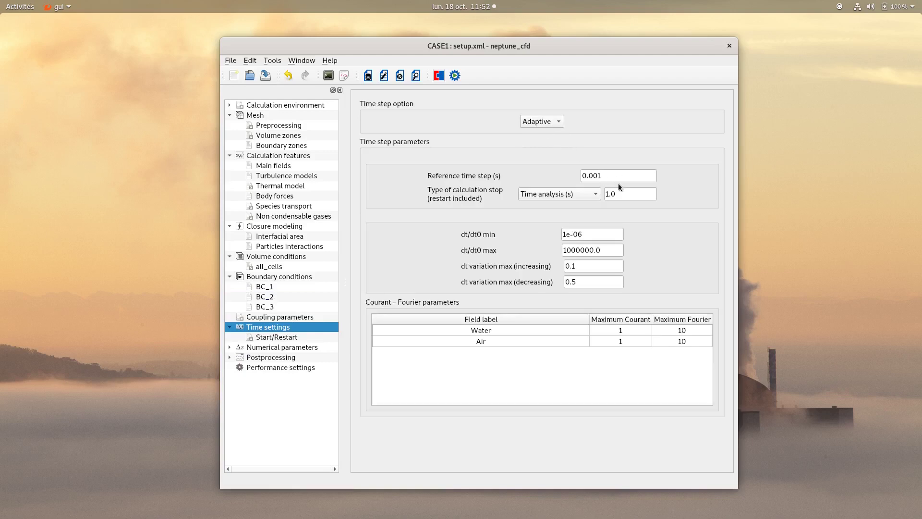
pyautogui.click(635, 191)
pyautogui.doubleClick(636, 191)
pyautogui.write('10.0')
# In Output Control, log output every 20 time steps
pyautogui.click(267, 358)
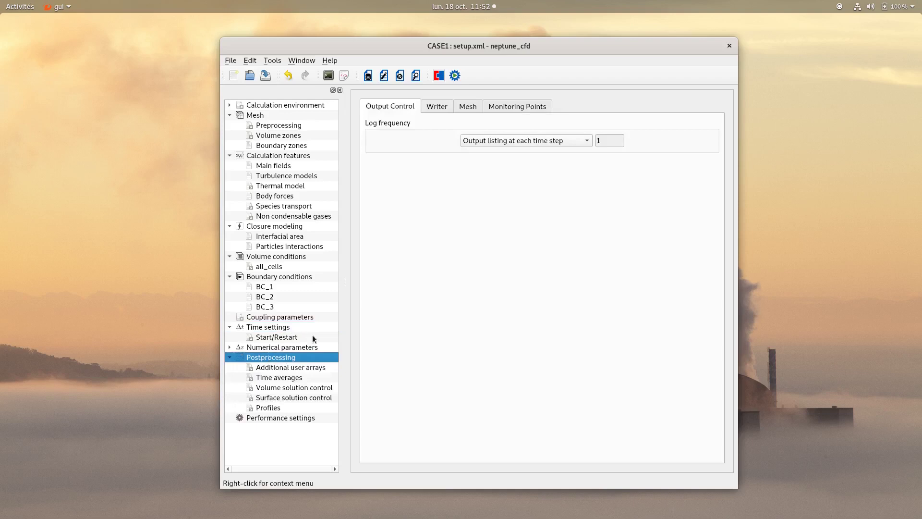
pyautogui.click(523, 142)
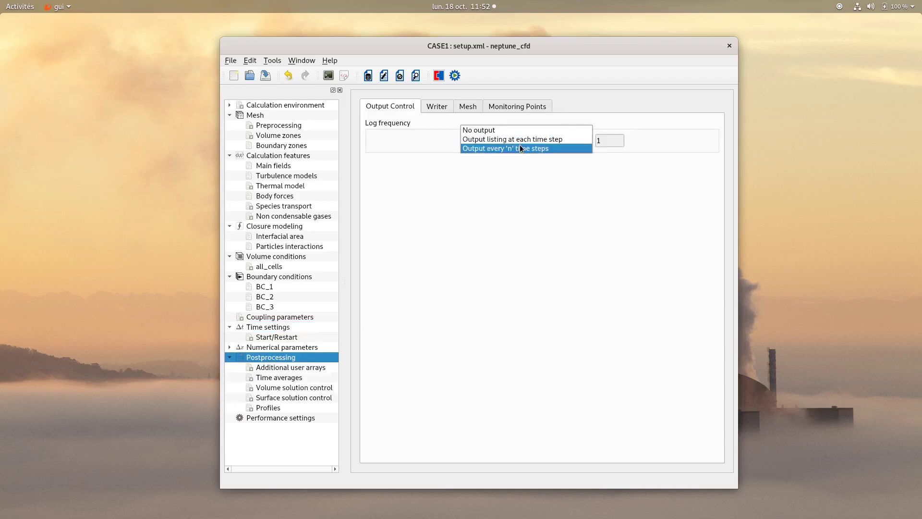
pyautogui.click(524, 150)
pyautogui.doubleClick(609, 139)
pyautogui.write('20')
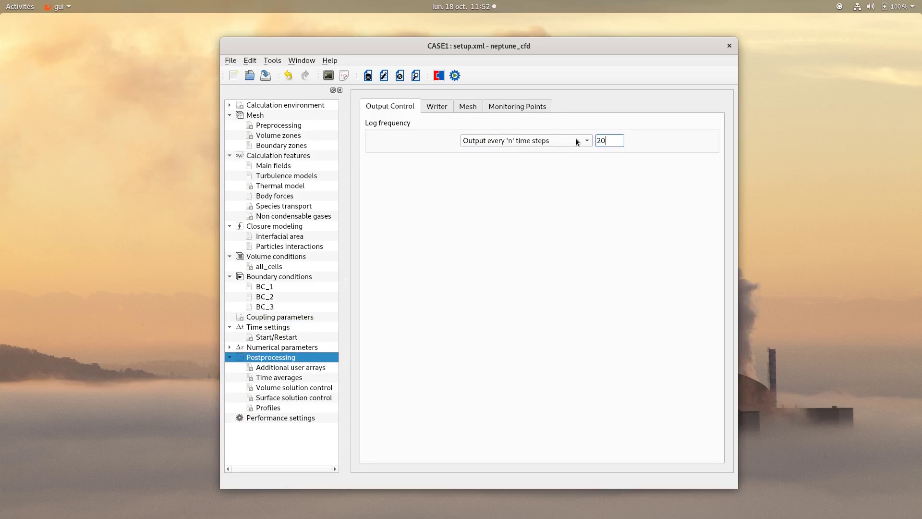
# Set the results writer to output every 0.025 seconds, then save setup.xml
pyautogui.click(436, 107)
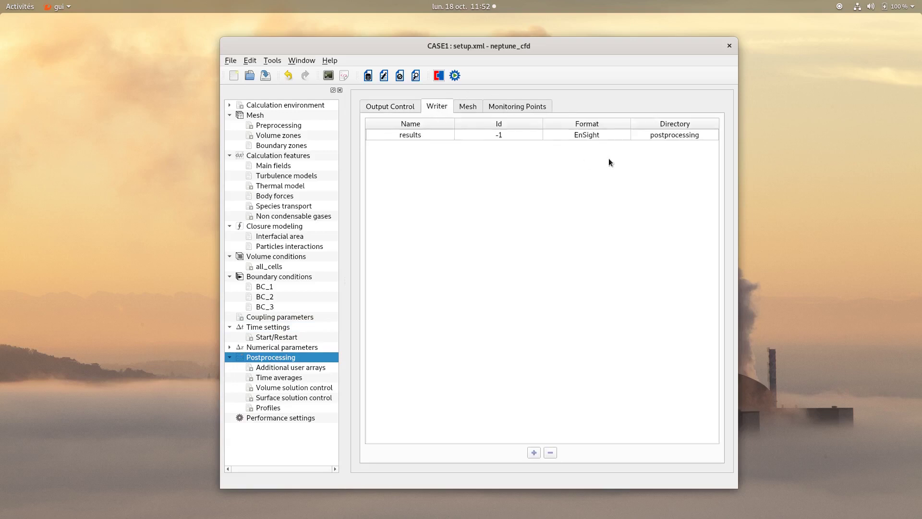
pyautogui.click(543, 138)
pyautogui.click(537, 312)
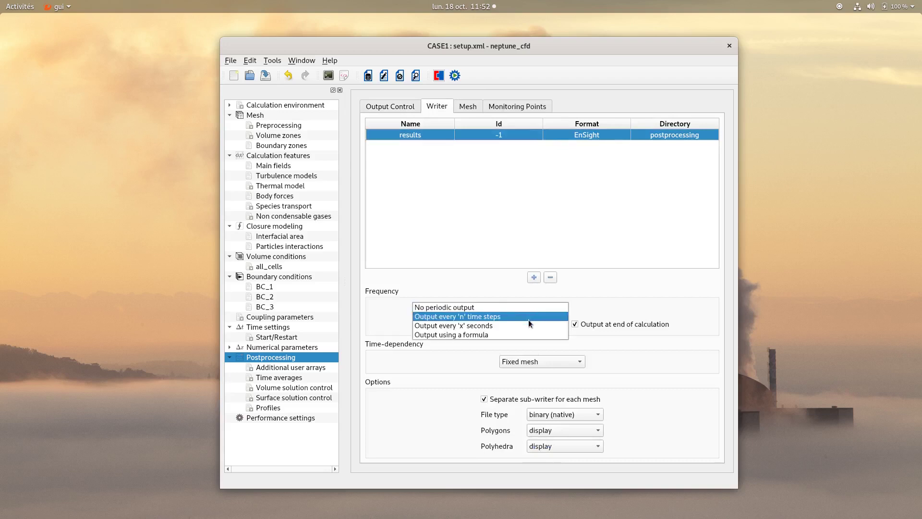
pyautogui.click(528, 326)
pyautogui.doubleClick(655, 308)
pyautogui.write('0')
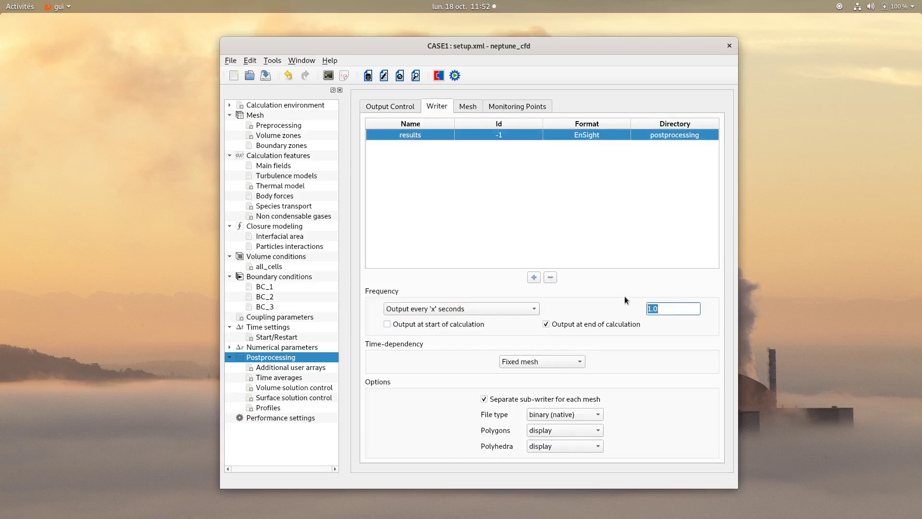
pyautogui.write('.025')
pyautogui.click(284, 388)
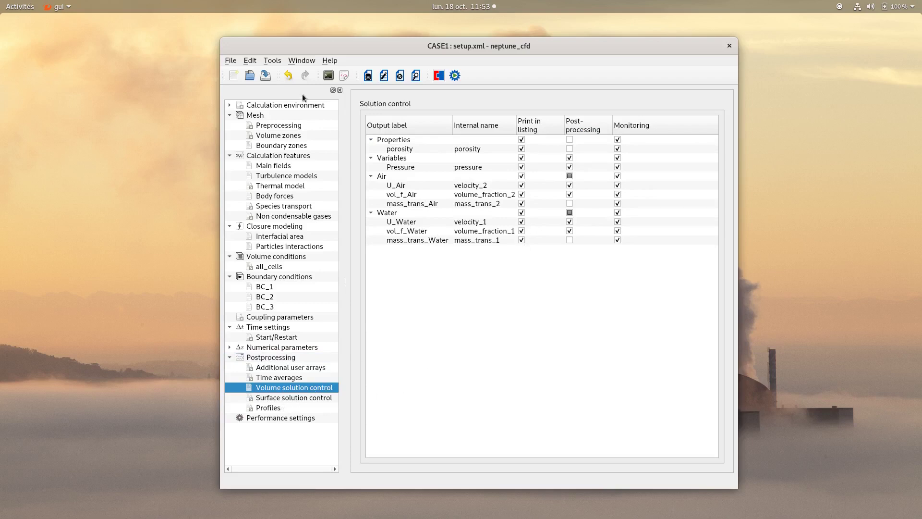
pyautogui.click(266, 76)
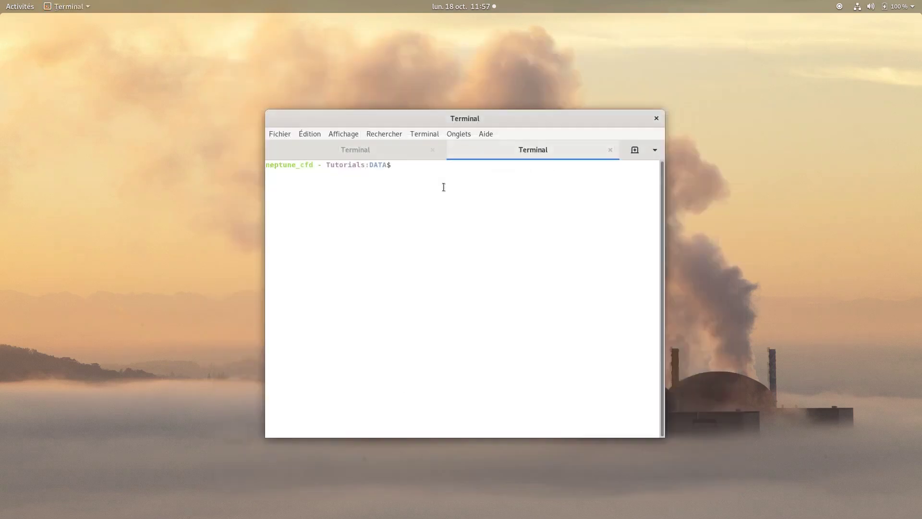
# In SRC, copy ~/neptune-vnv/Tutorials/Tutorial_FALLING_OBJECT/CASE1/SRC/nc_user_* into the current folder
pyautogui.write('cd ../SRC/')
pyautogui.press('Return')
pyautogui.write('cp')
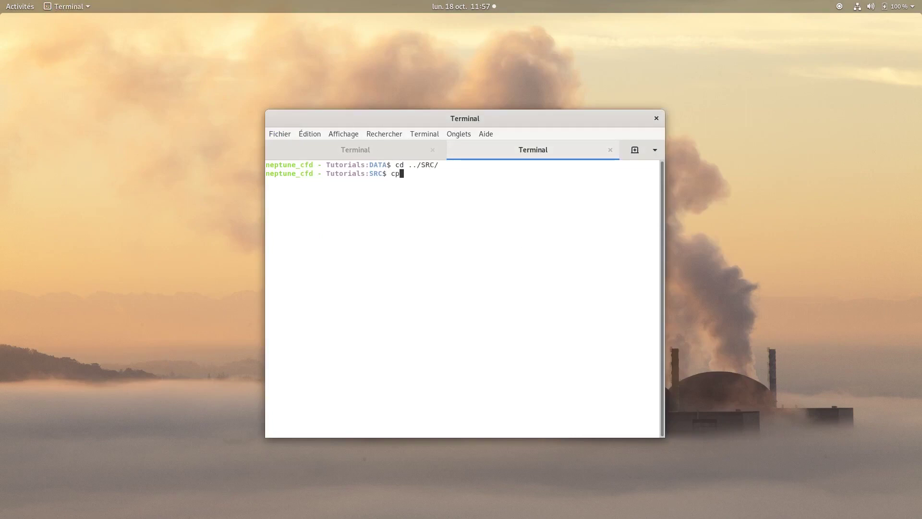
pyautogui.write(' ~/ne')
pyautogui.press('Tab')
pyautogui.write('T')
pyautogui.press('Tab')
pyautogui.write('T')
pyautogui.press('Tab')
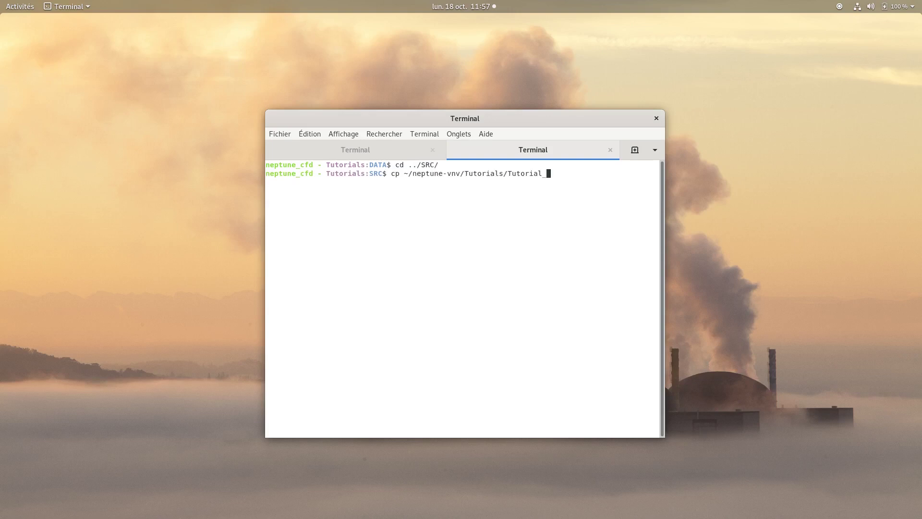
pyautogui.write('F')
pyautogui.press('Tab')
pyautogui.write('C')
pyautogui.press('Tab')
pyautogui.write('S')
pyautogui.press('Tab')
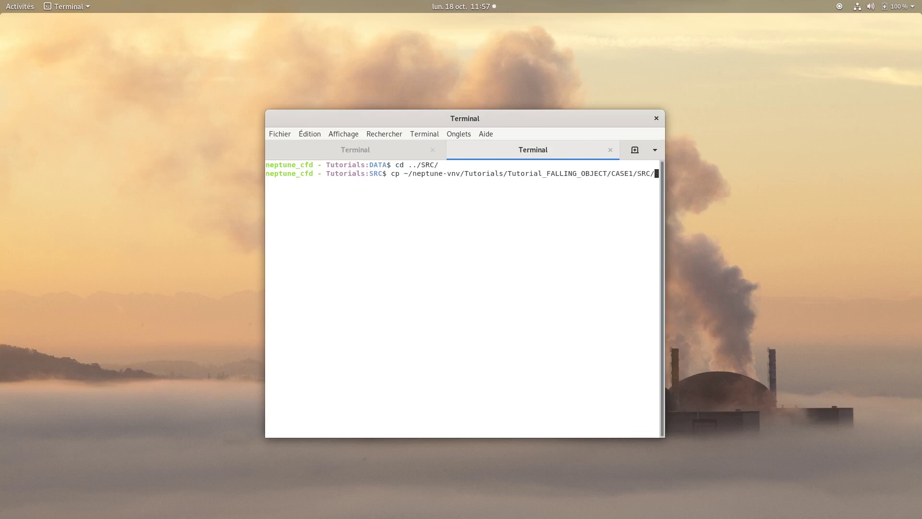
pyautogui.write('n')
pyautogui.press('Tab')
pyautogui.press('Tab')
pyautogui.press('Tab')
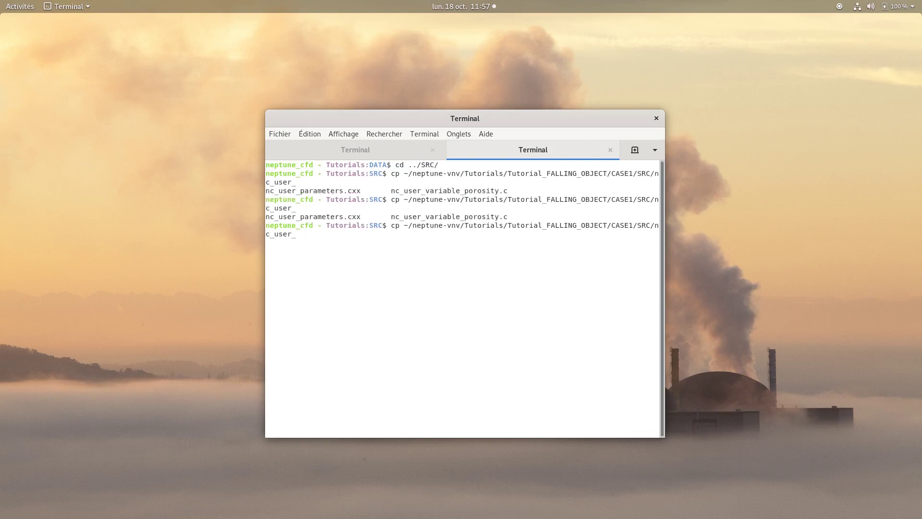
pyautogui.moveTo(266, 217); pyautogui.dragTo(511, 217)
pyautogui.click(445, 238)
pyautogui.write('* .')
pyautogui.press('Return')
# List the copied files, return to DATA, and relaunch the neptune_cfd GUI
pyautogui.write('ls:SRC$')
pyautogui.press('Return')
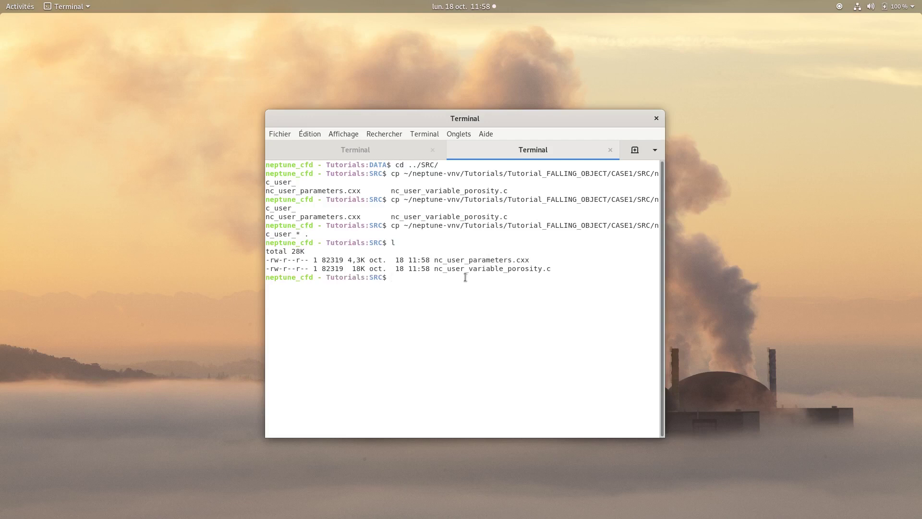
pyautogui.write('cd ../DATA/')
pyautogui.press('Return')
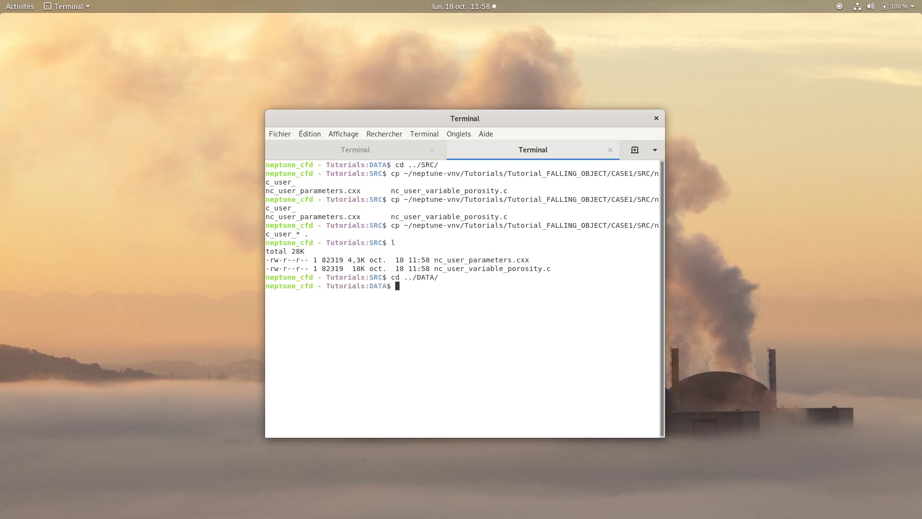
pyautogui.write('neptune_cfd gui')
pyautogui.press('Return')
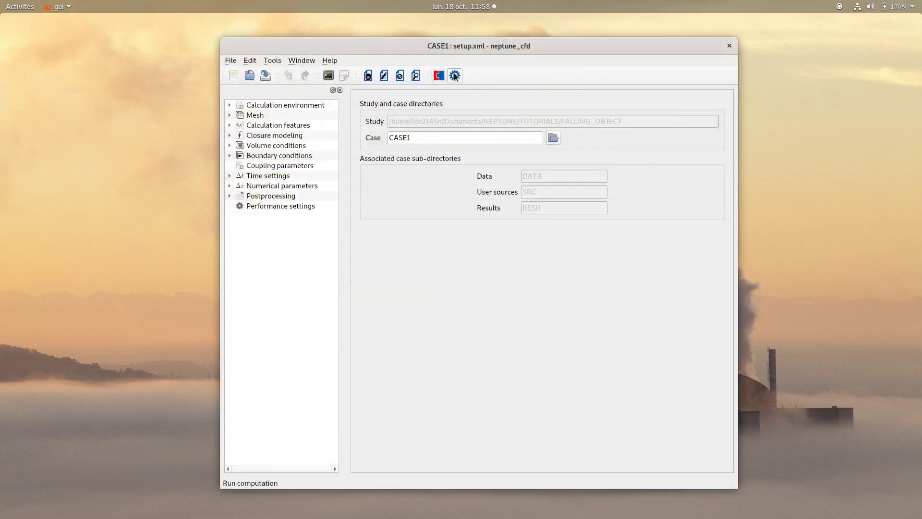
# Run the calculation with the number of processes raised to 2
pyautogui.click(454, 75)
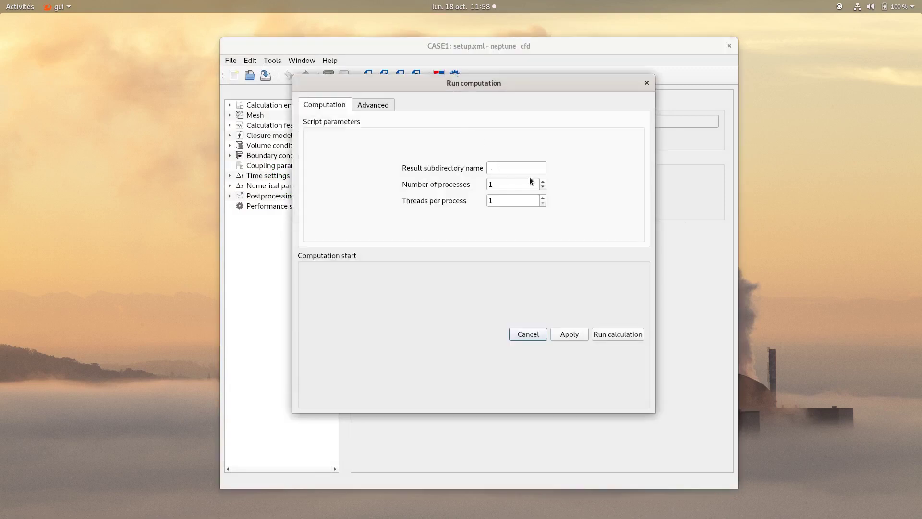
pyautogui.click(542, 183)
pyautogui.click(617, 335)
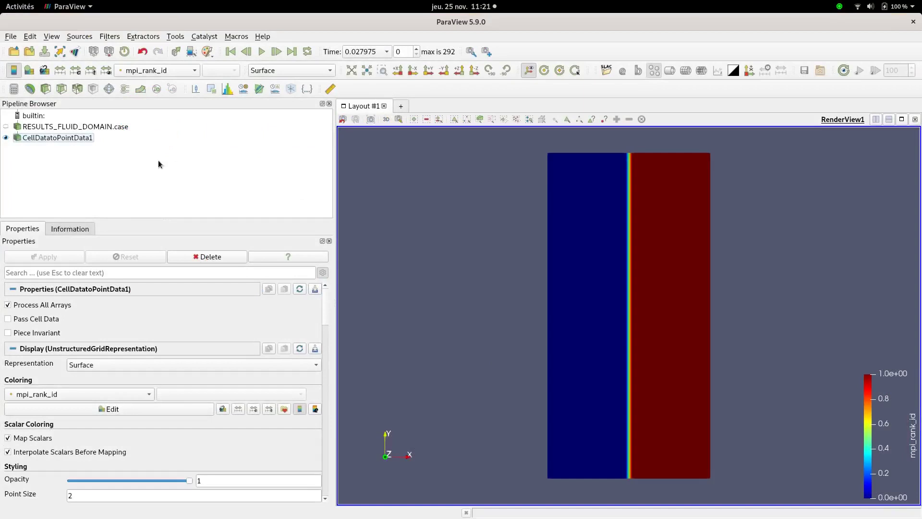
# Add Clip1 on CellDatatoPointData1 as a Scalar clip on porosity at 0.5 and apply it
pyautogui.click(59, 137)
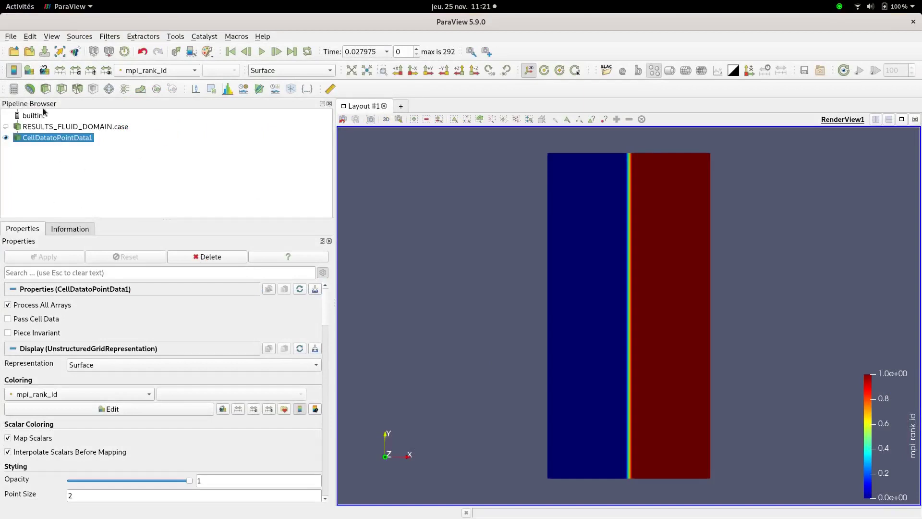
pyautogui.click(47, 89)
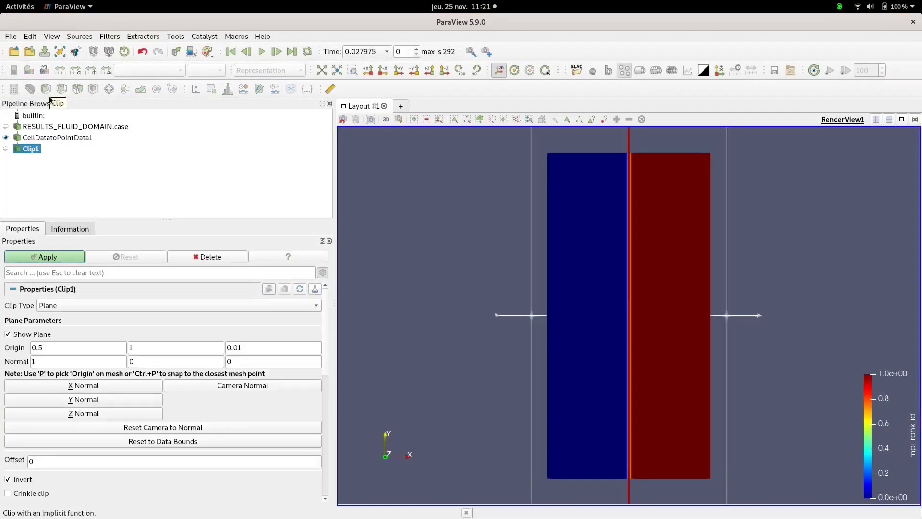
pyautogui.click(71, 305)
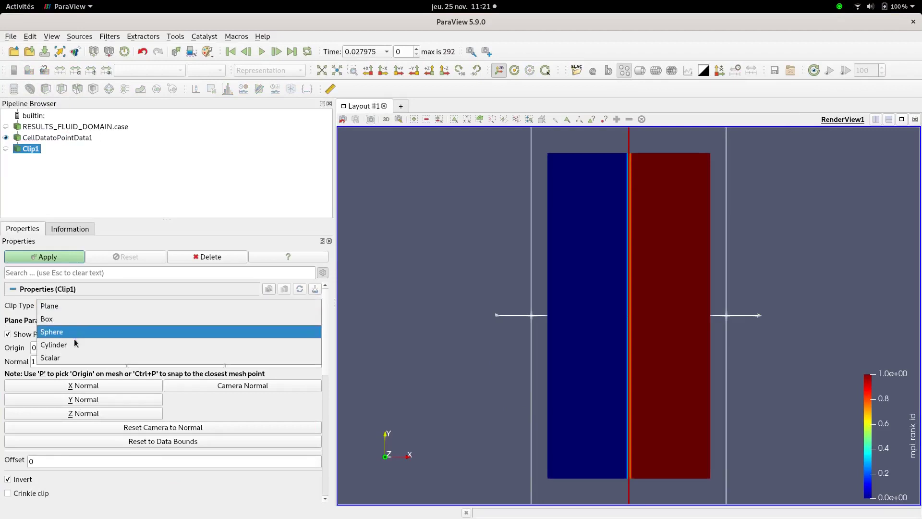
pyautogui.click(72, 357)
pyautogui.click(70, 326)
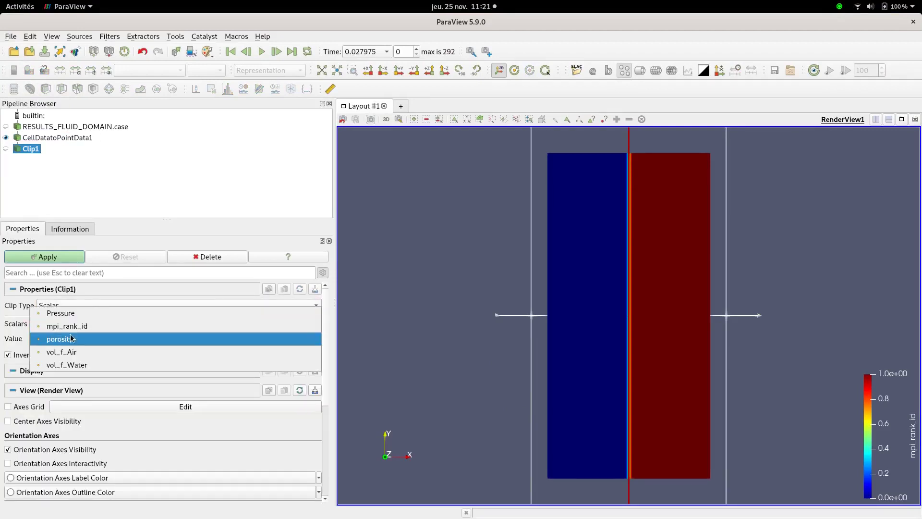
pyautogui.click(70, 339)
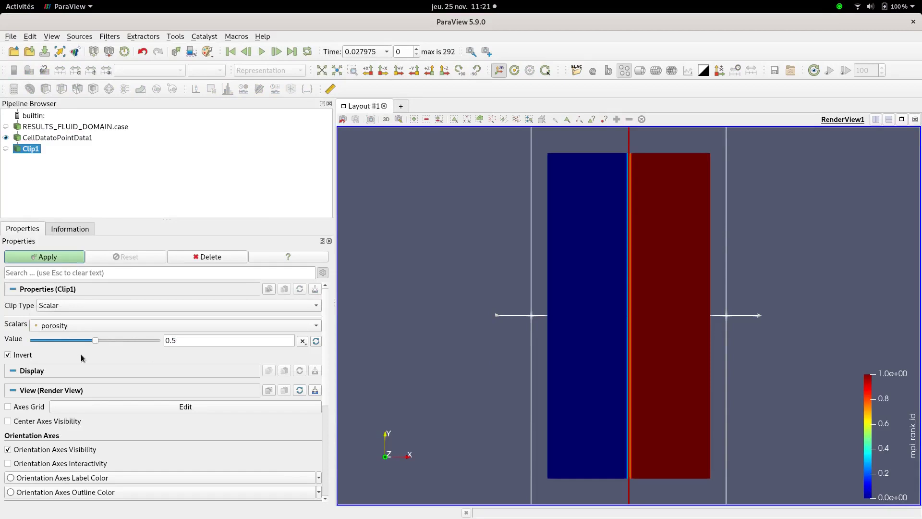
pyautogui.click(58, 260)
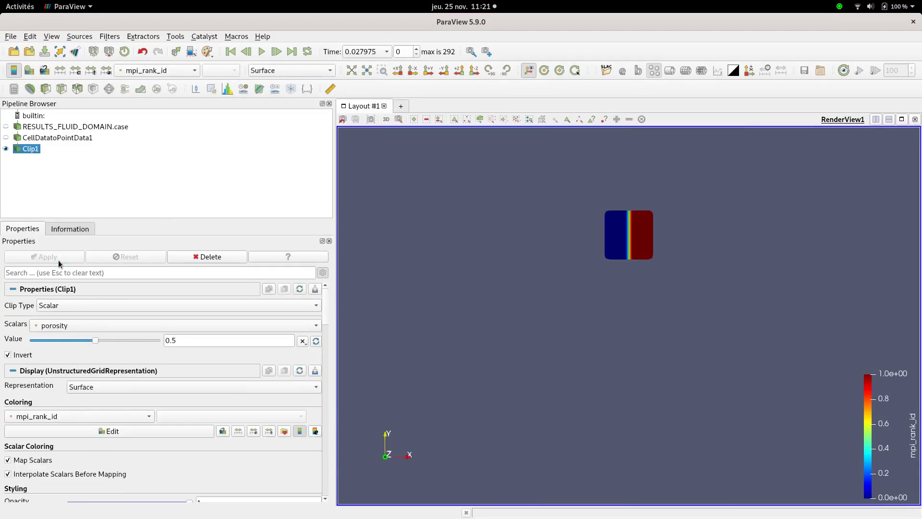
# Add Clip2 on CellDatatoPointData1 as a Scalar porosity clip with Invert unchecked, and apply
pyautogui.click(57, 138)
pyautogui.click(46, 88)
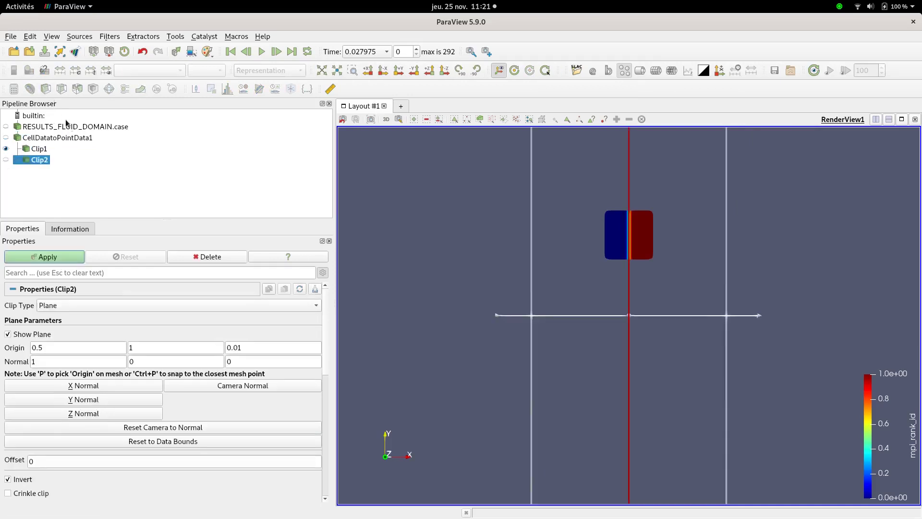
pyautogui.click(75, 305)
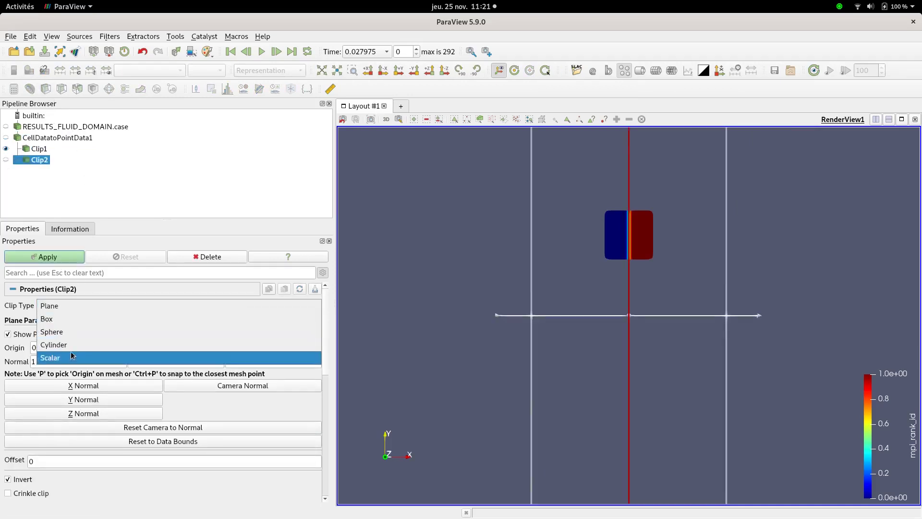
pyautogui.click(70, 355)
pyautogui.click(74, 327)
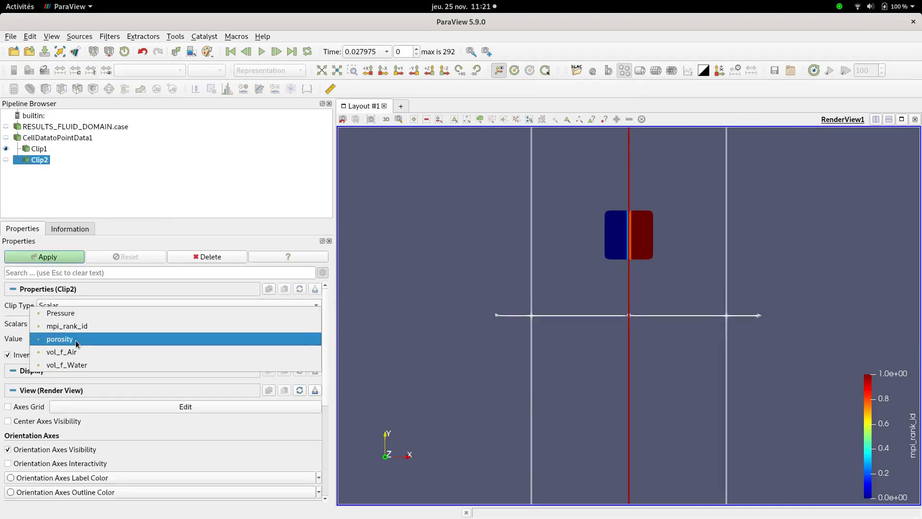
pyautogui.click(76, 340)
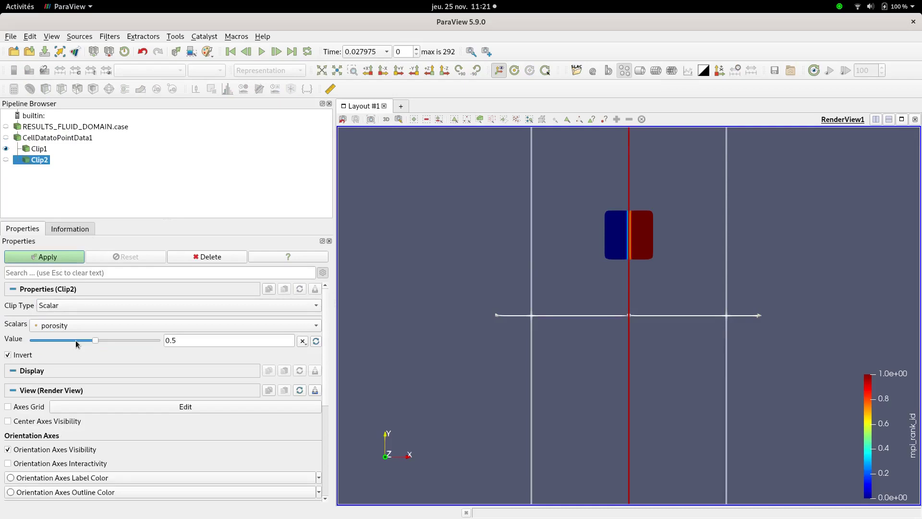
pyautogui.click(24, 355)
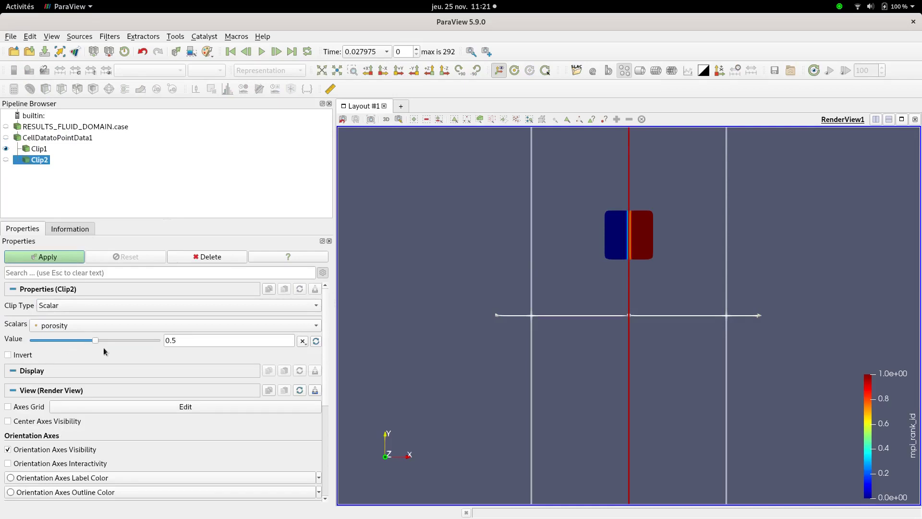
pyautogui.click(61, 259)
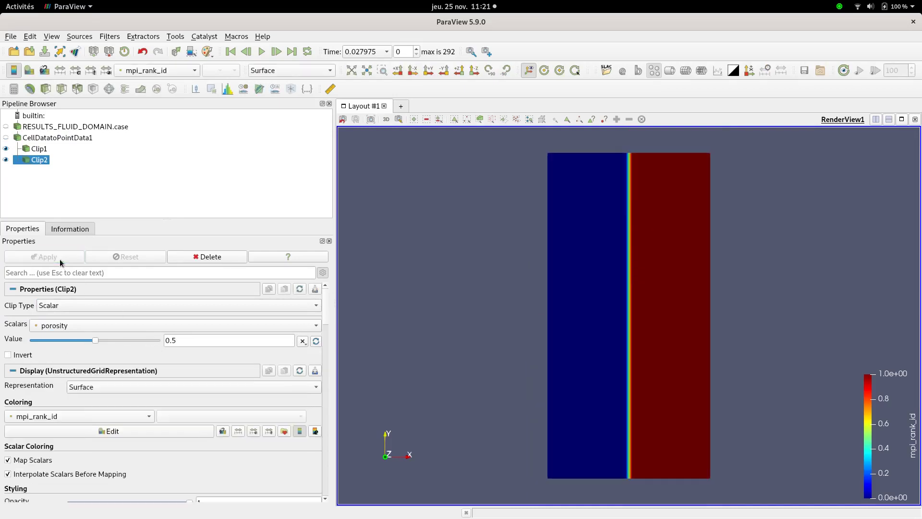
# Colour Clip1 as Solid Color and Clip2 by vol_f_Water
pyautogui.click(6, 149)
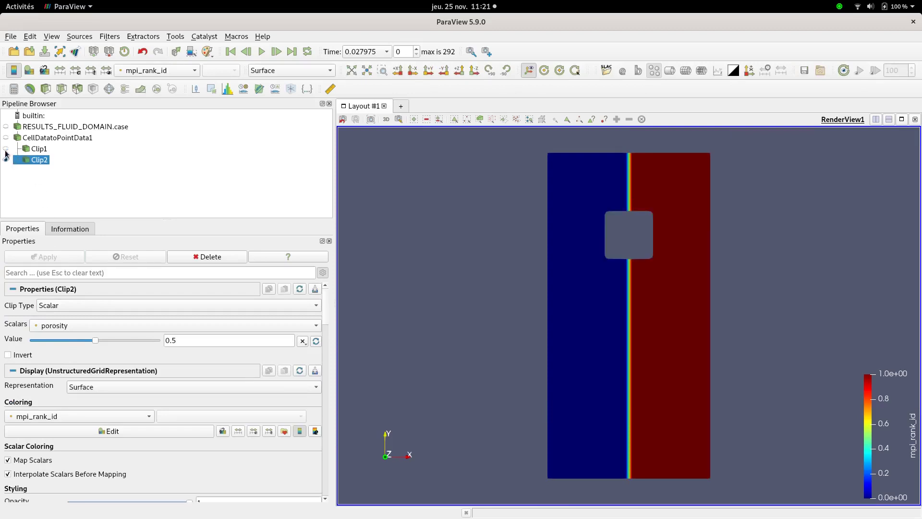
pyautogui.click(6, 149)
pyautogui.click(7, 160)
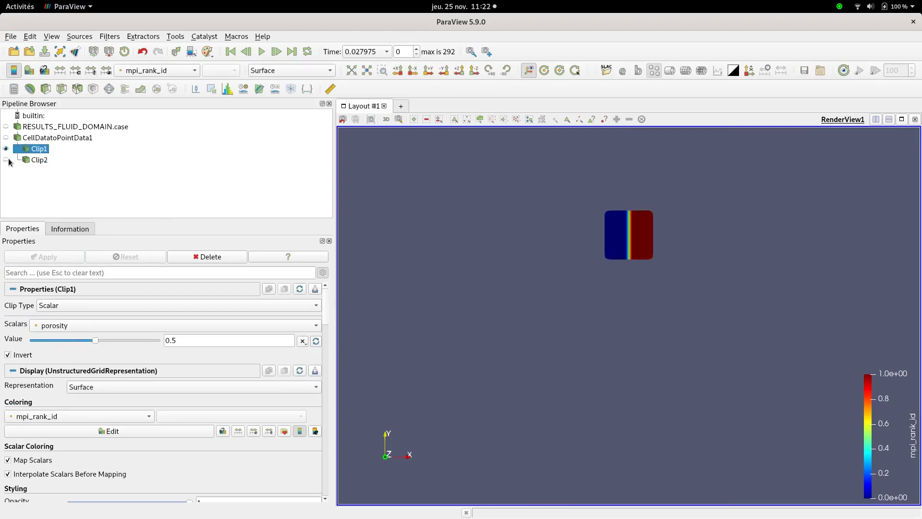
pyautogui.click(6, 160)
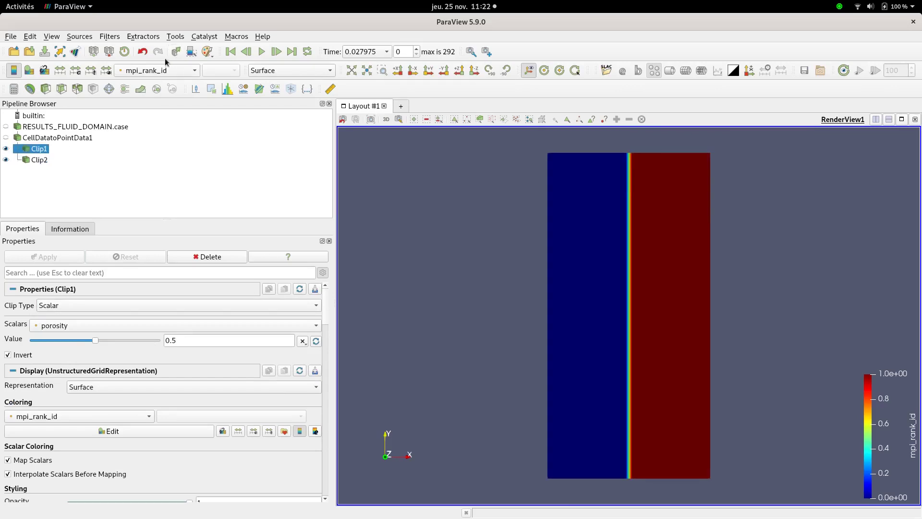
pyautogui.click(157, 71)
pyautogui.click(150, 25)
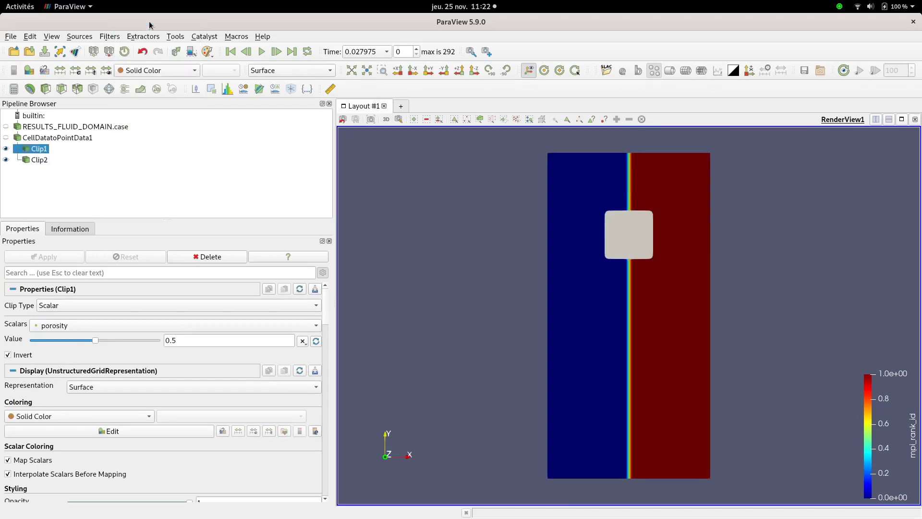
pyautogui.click(43, 161)
pyautogui.click(168, 73)
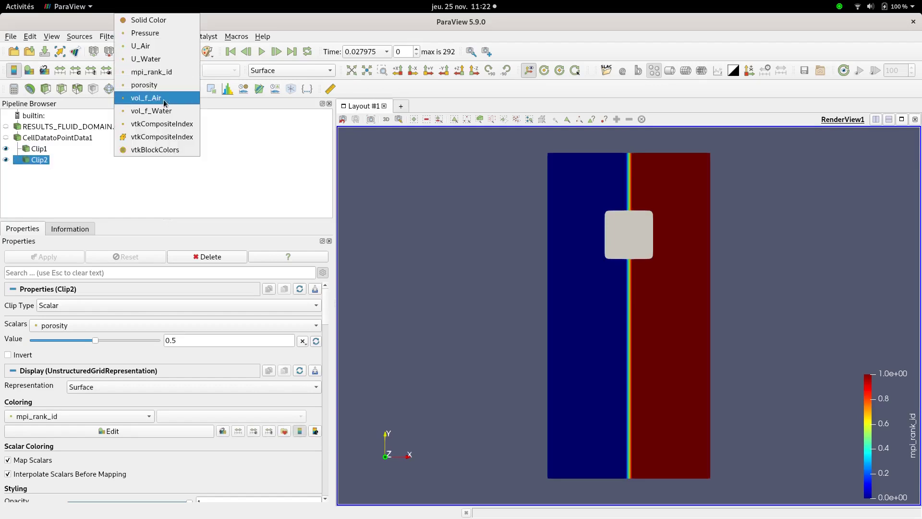
pyautogui.click(161, 111)
# Add an Annotate Time filter to RESULTS_FLUID_DOMAIN showing one-decimal time as 'Time: %1.1f'
pyautogui.click(58, 128)
pyautogui.rightClick(59, 128)
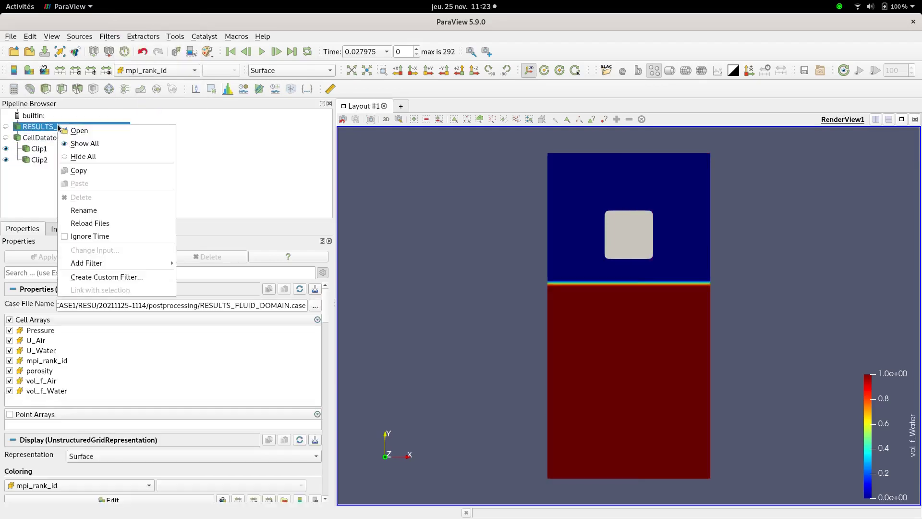
pyautogui.moveTo(146, 260)
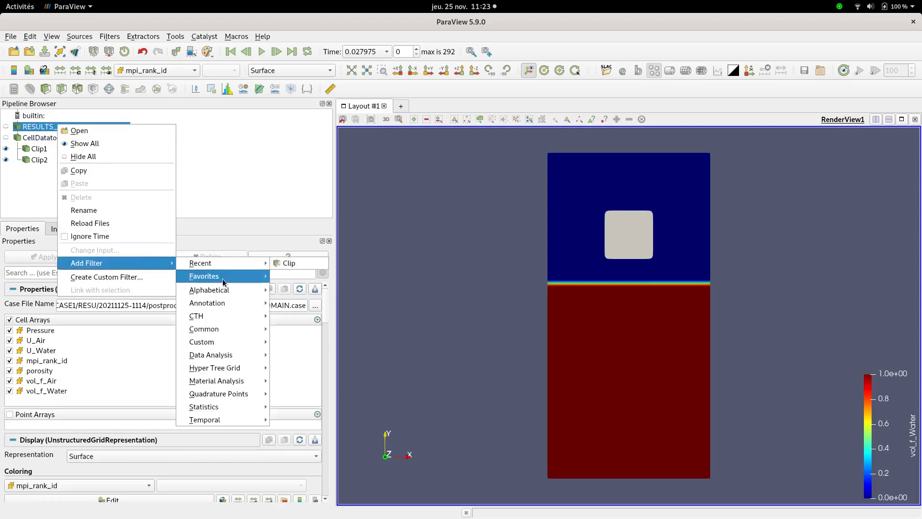
pyautogui.moveTo(240, 292)
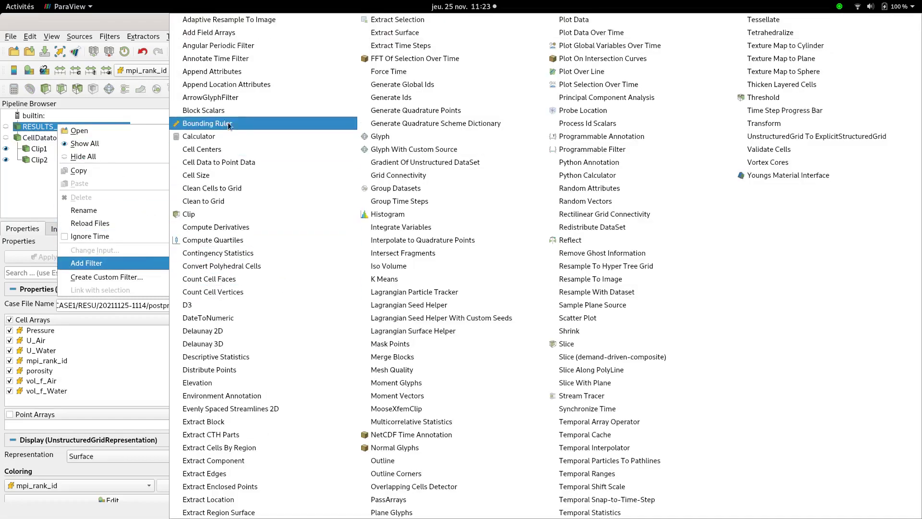
pyautogui.click(236, 59)
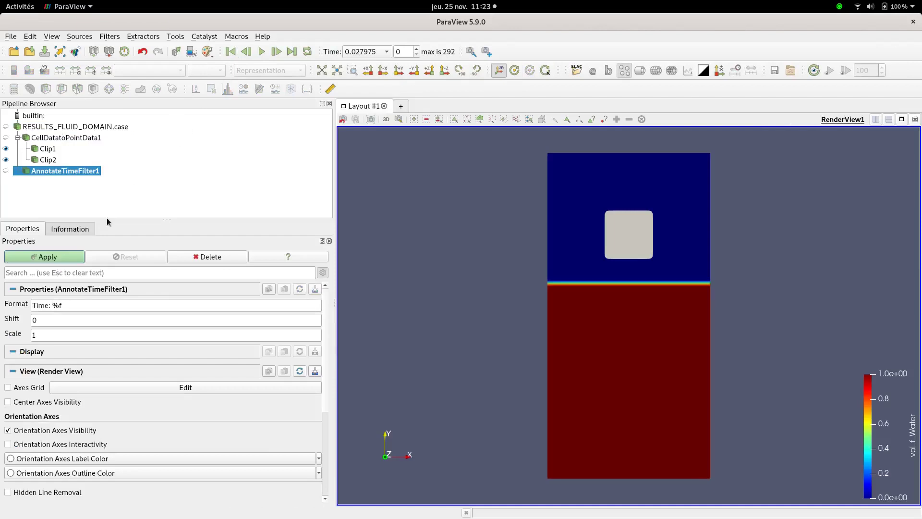
pyautogui.click(65, 255)
pyautogui.tripleClick(70, 303)
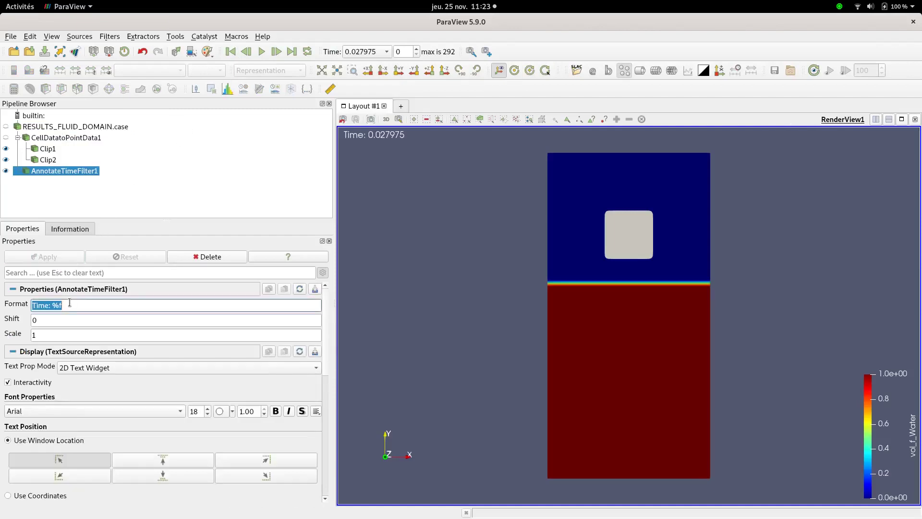
pyautogui.click(69, 303)
pyautogui.press('Left')
pyautogui.write('1.1')
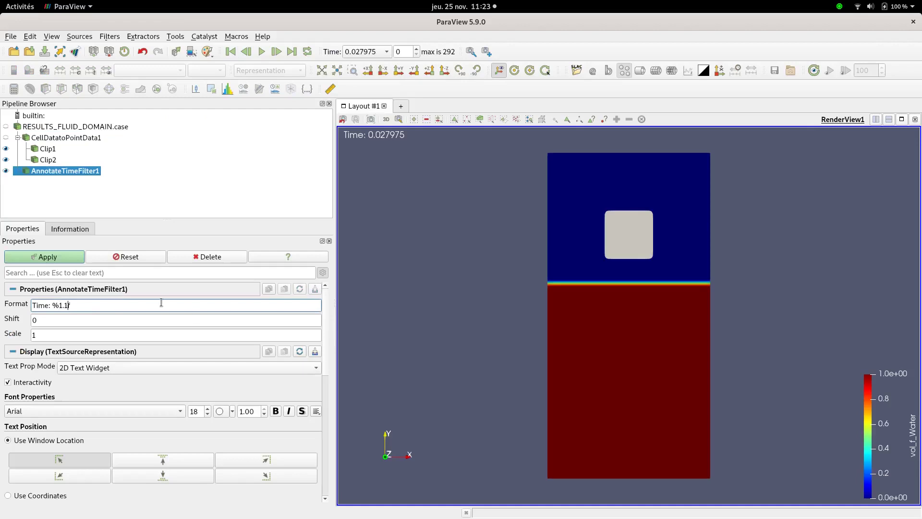
pyautogui.click(65, 255)
# Position the time label left of the domain at font size 25, then play the animation to 0.4
pyautogui.scroll(-2, 26, 433)
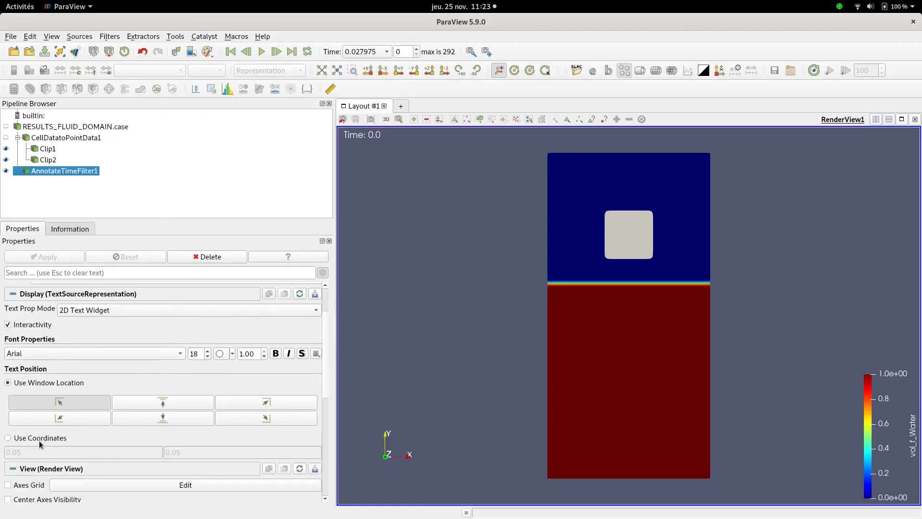
pyautogui.click(39, 440)
pyautogui.moveTo(356, 136); pyautogui.dragTo(496, 295)
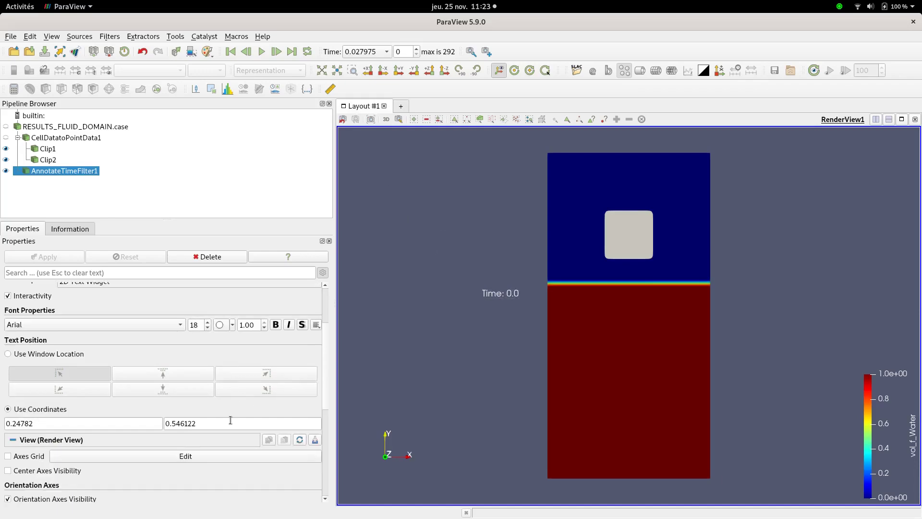
pyautogui.scroll(-1, 231, 420)
pyautogui.moveTo(207, 322); pyautogui.dragTo(207, 322)
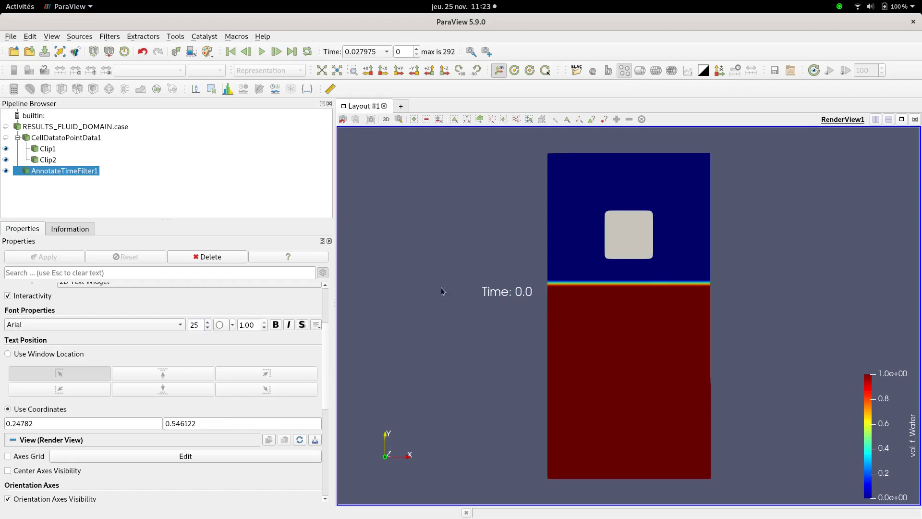
pyautogui.click(261, 51)
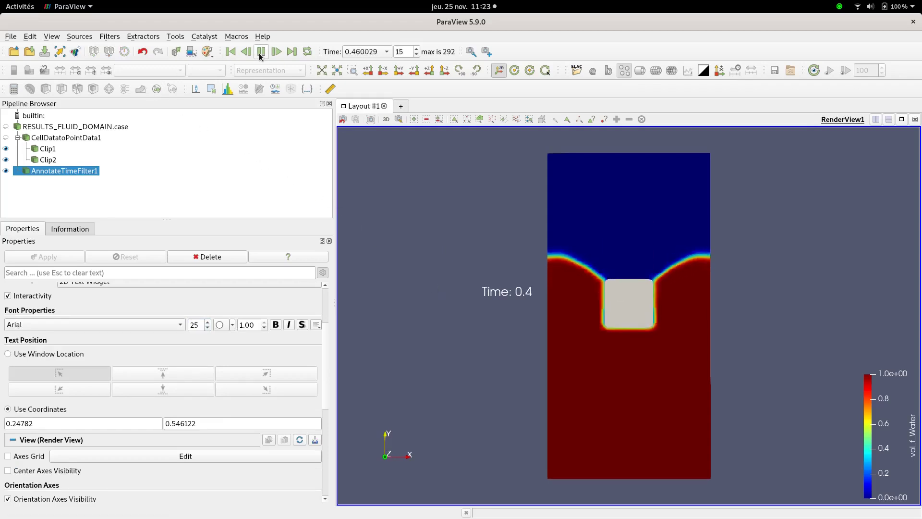